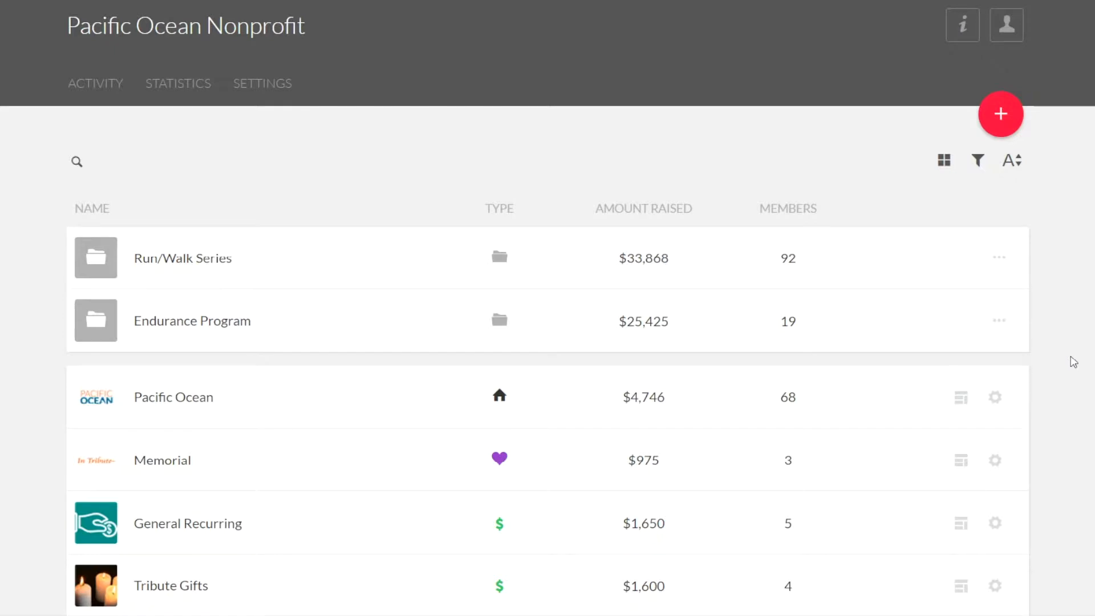
# Start a new standalone ticket page campaign and name it "Little Mermaids Dinner".
pyautogui.scroll(-3, 1073, 362)
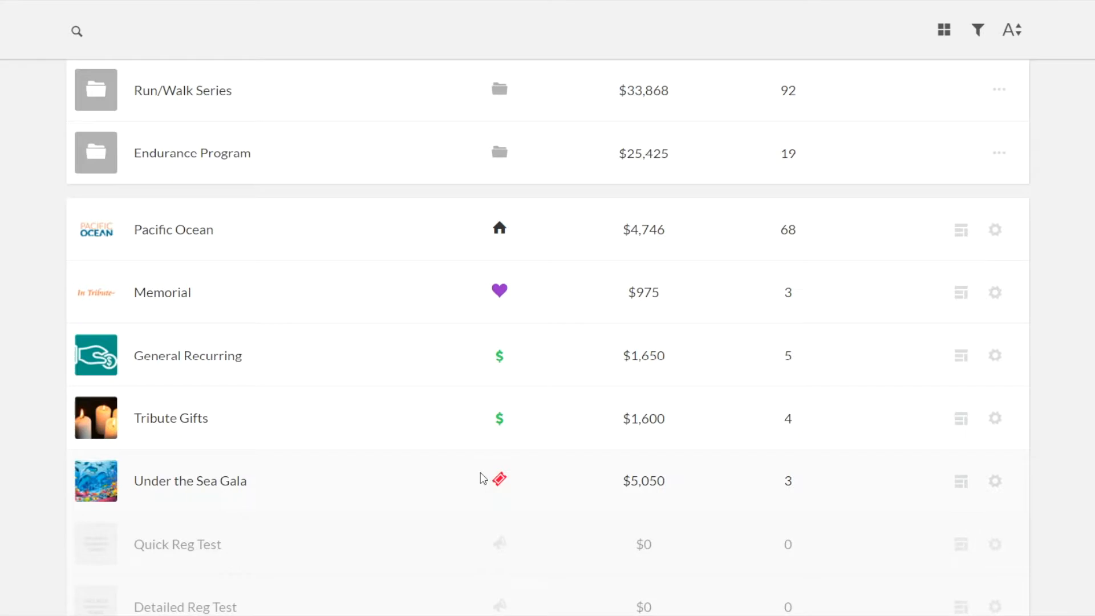
pyautogui.scroll(4, 1082, 347)
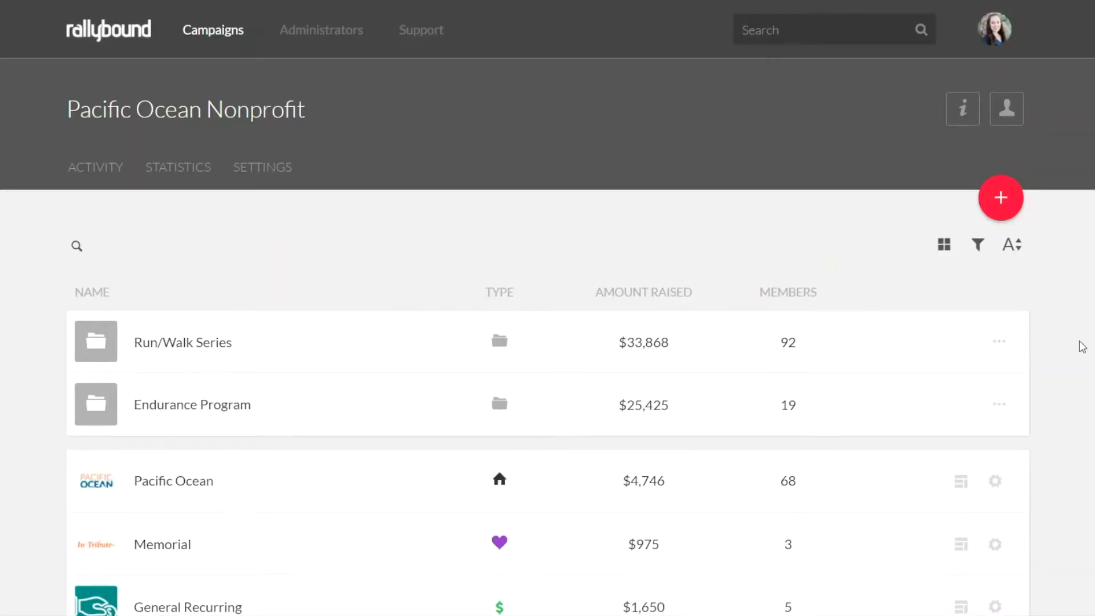
pyautogui.click(1002, 200)
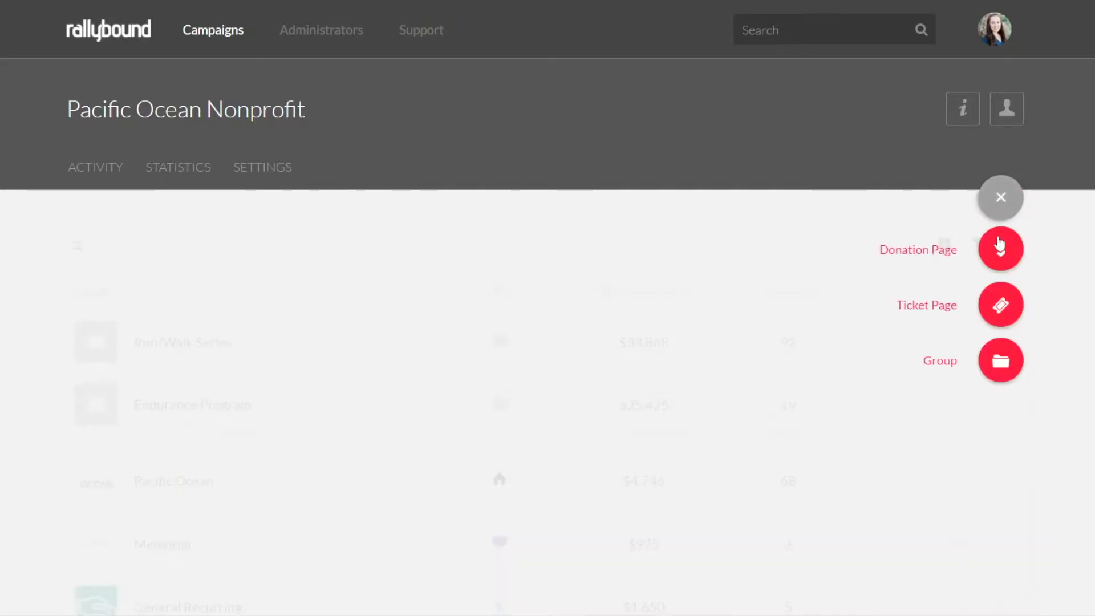
pyautogui.click(1007, 306)
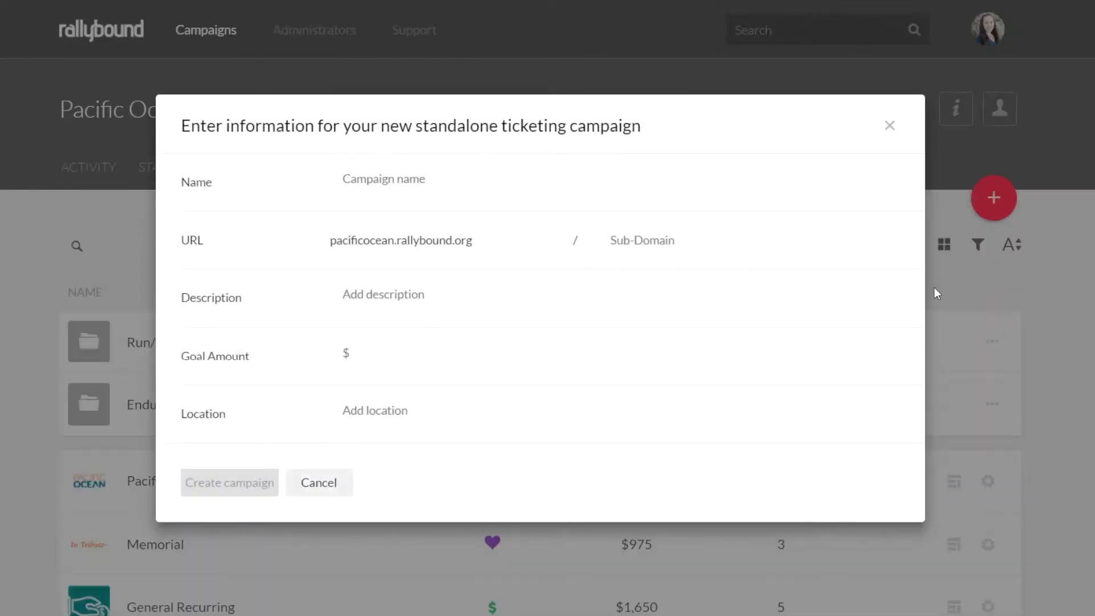
pyautogui.click(403, 185)
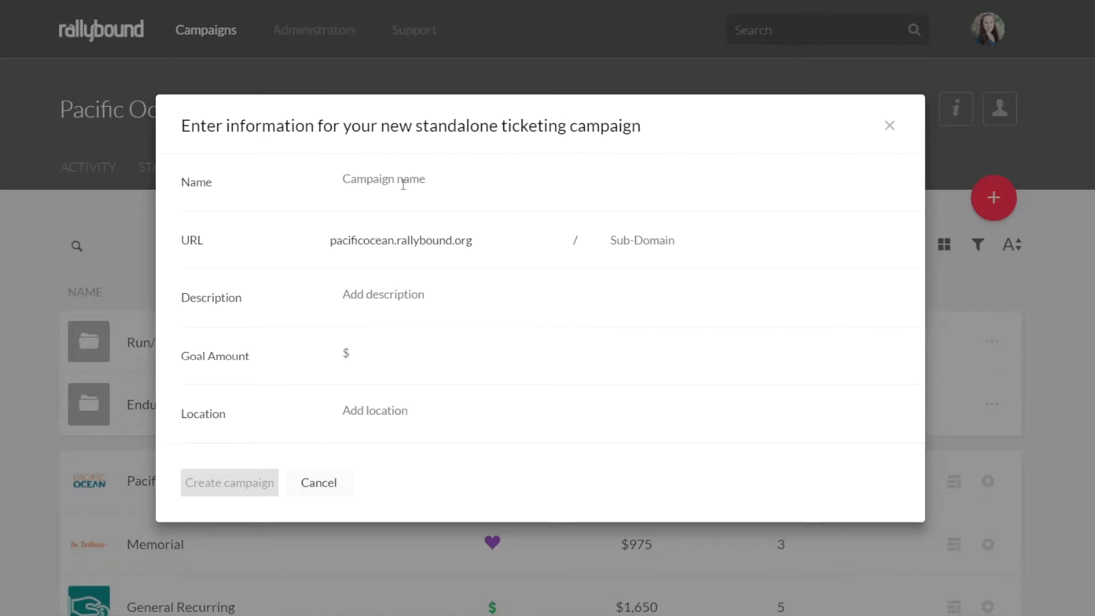
pyautogui.write('Little')
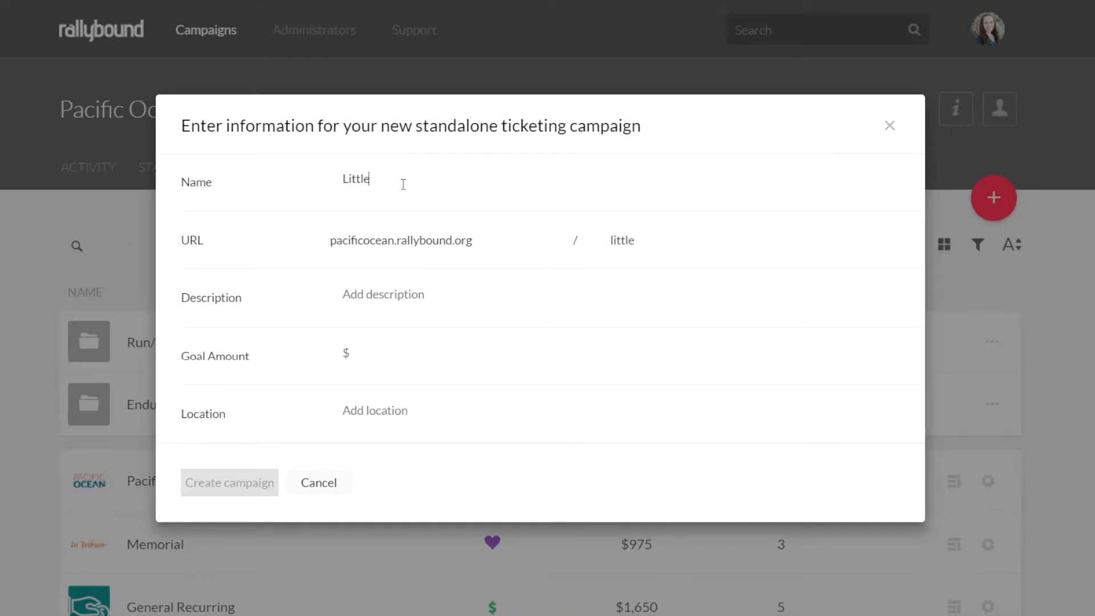
pyautogui.write(' Mermaids Dinner')
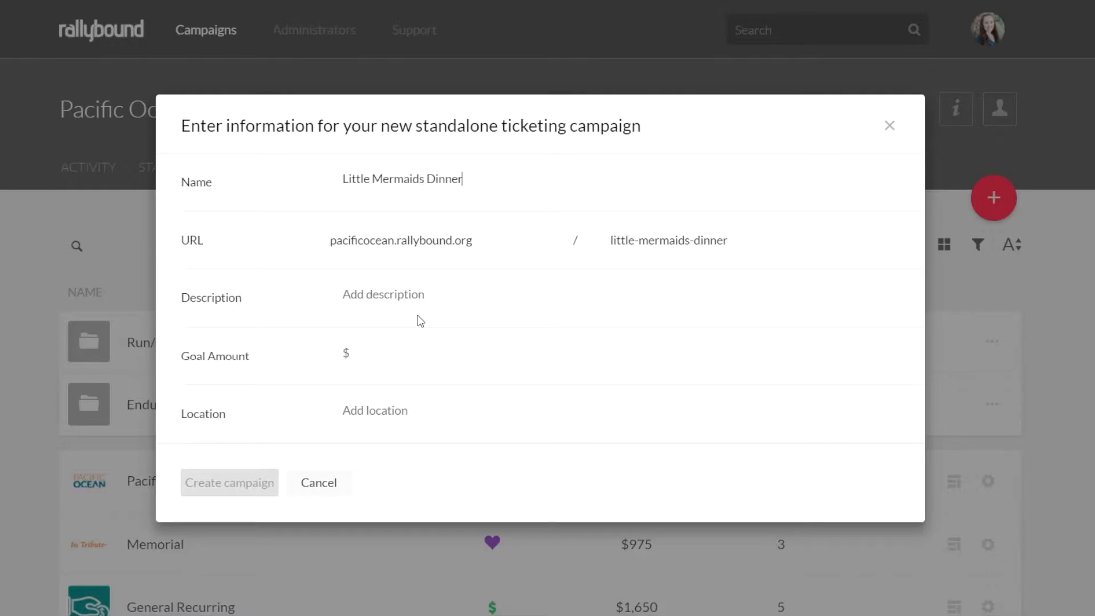
# Enter the campaign description "We are having a great under the sea event and would like you to come and have some fish!".
pyautogui.click(395, 299)
pyautogui.write('We are havig')
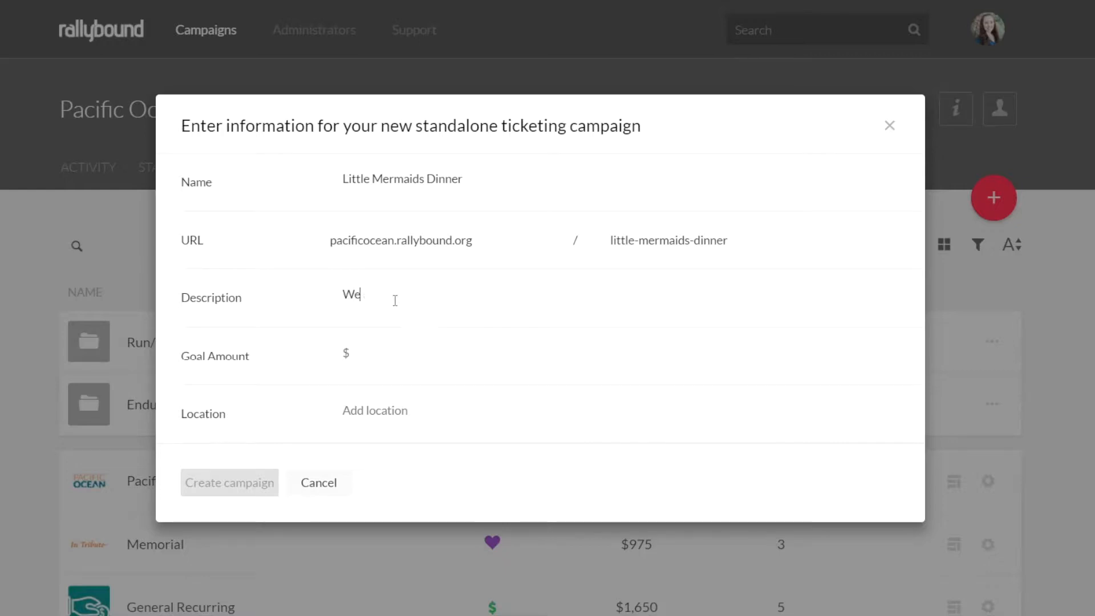
pyautogui.press('BackSpace')
pyautogui.write('n ga')
pyautogui.press('BackSpace')
pyautogui.press('BackSpace')
pyautogui.press('BackSpace')
pyautogui.write('a a')
pyautogui.press('BackSpace')
pyautogui.press('BackSpace')
pyautogui.press('BackSpace')
pyautogui.write('g a great under the')
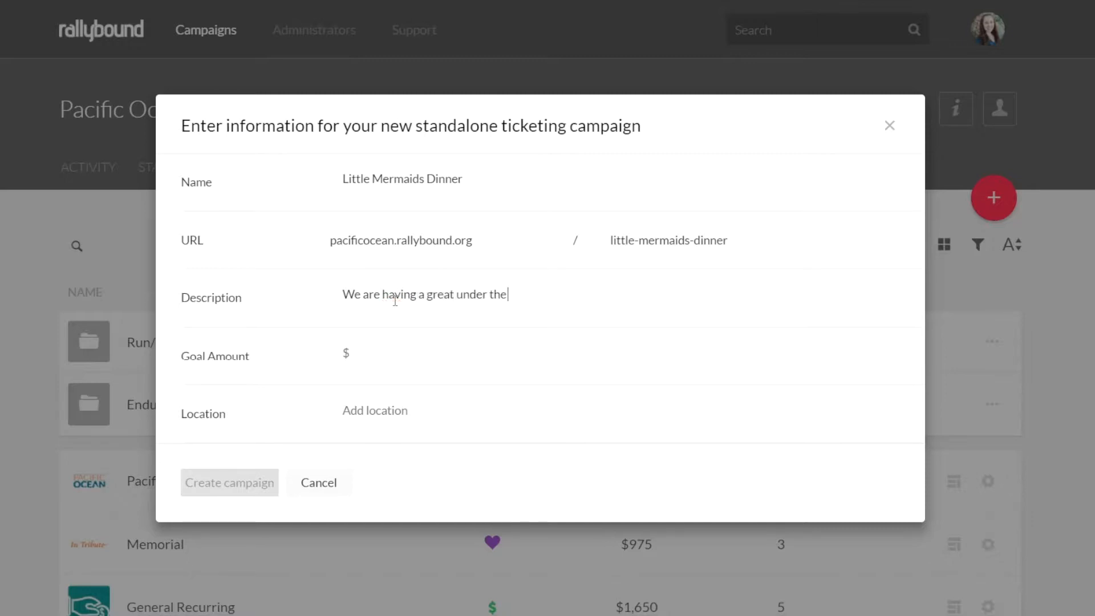
pyautogui.write(' sea event and would like you to come and eat')
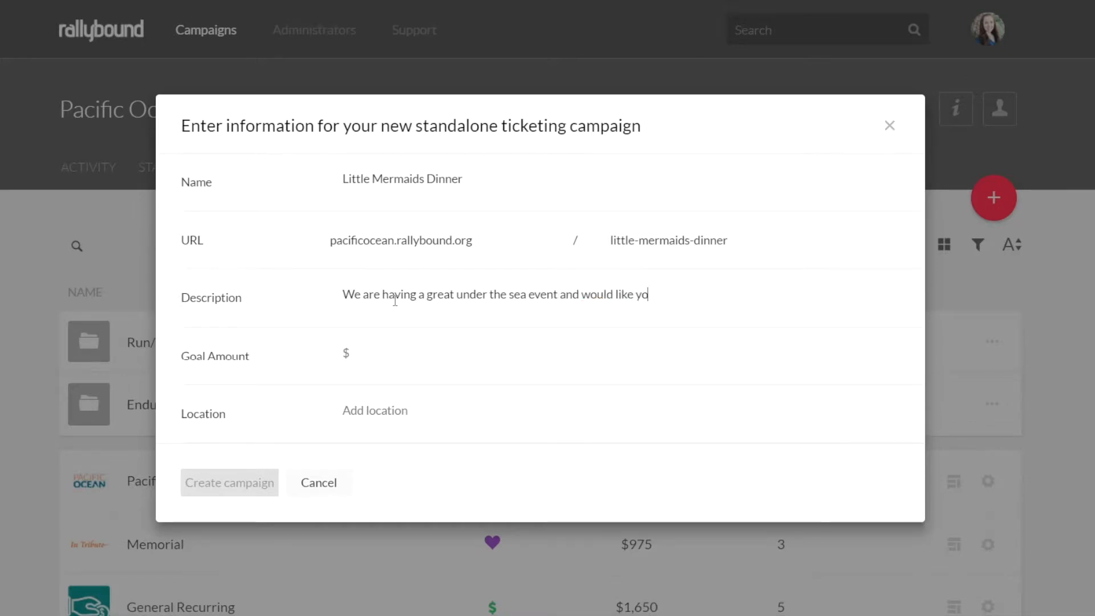
pyautogui.press('BackSpace')
pyautogui.press('BackSpace')
pyautogui.press('BackSpace')
pyautogui.write('have some fish!')
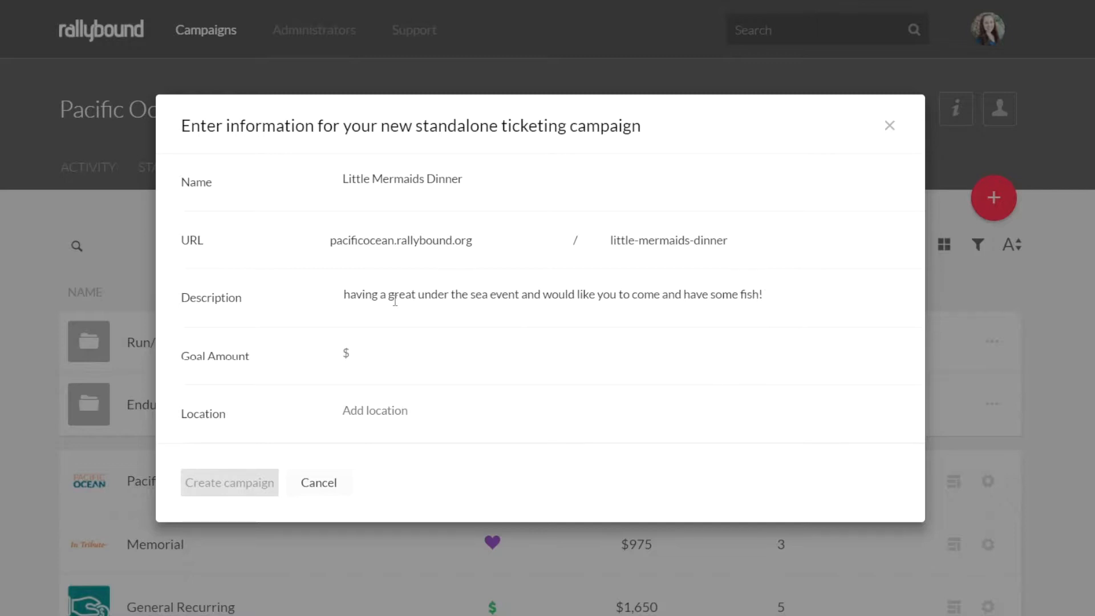
# Set the goal amount to 10000 and the location to "Manhattan Beach, California", and create the campaign.
pyautogui.click(390, 357)
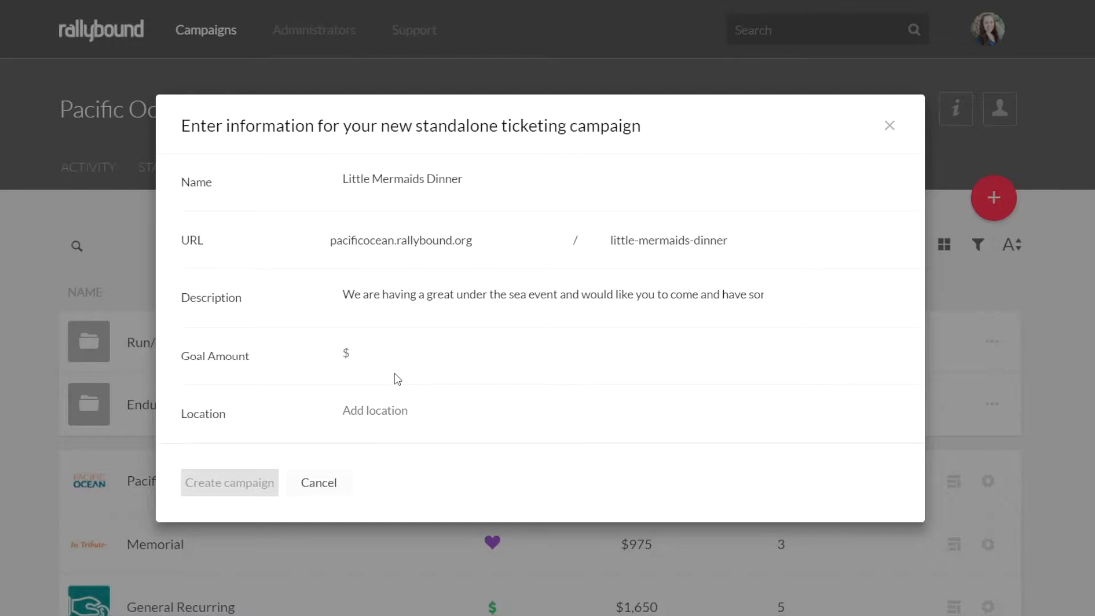
pyautogui.write('10000')
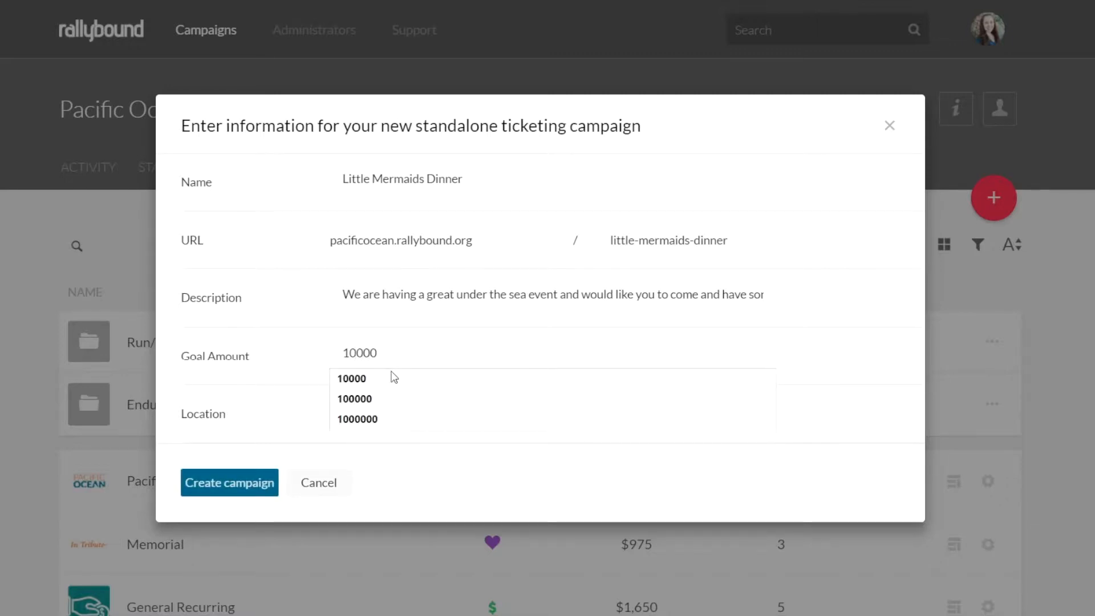
pyautogui.click(482, 308)
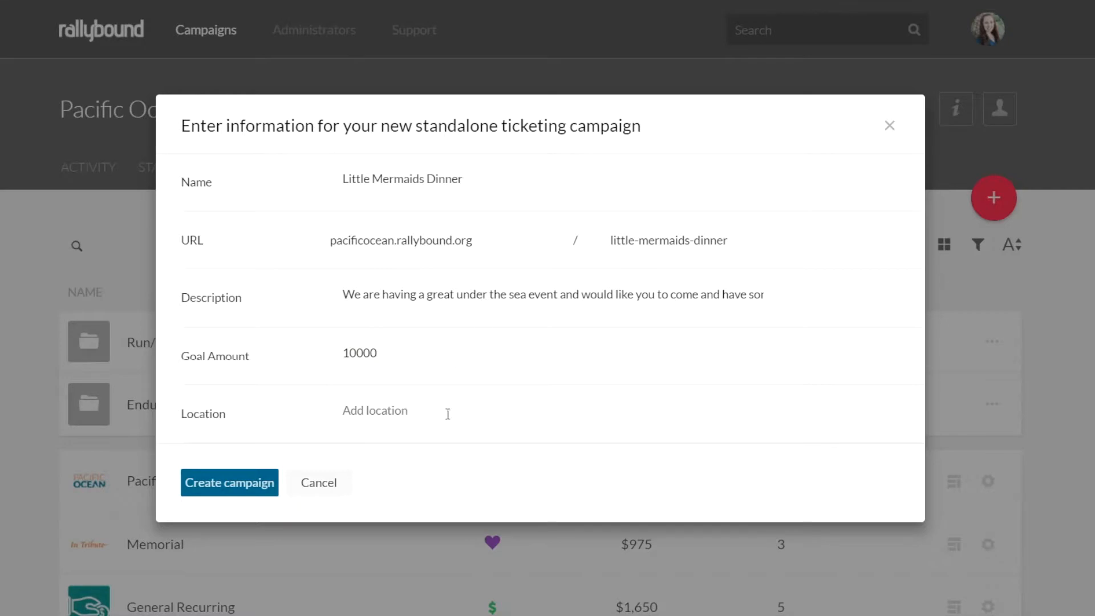
pyautogui.click(401, 423)
pyautogui.write('Manhattan Beach, California')
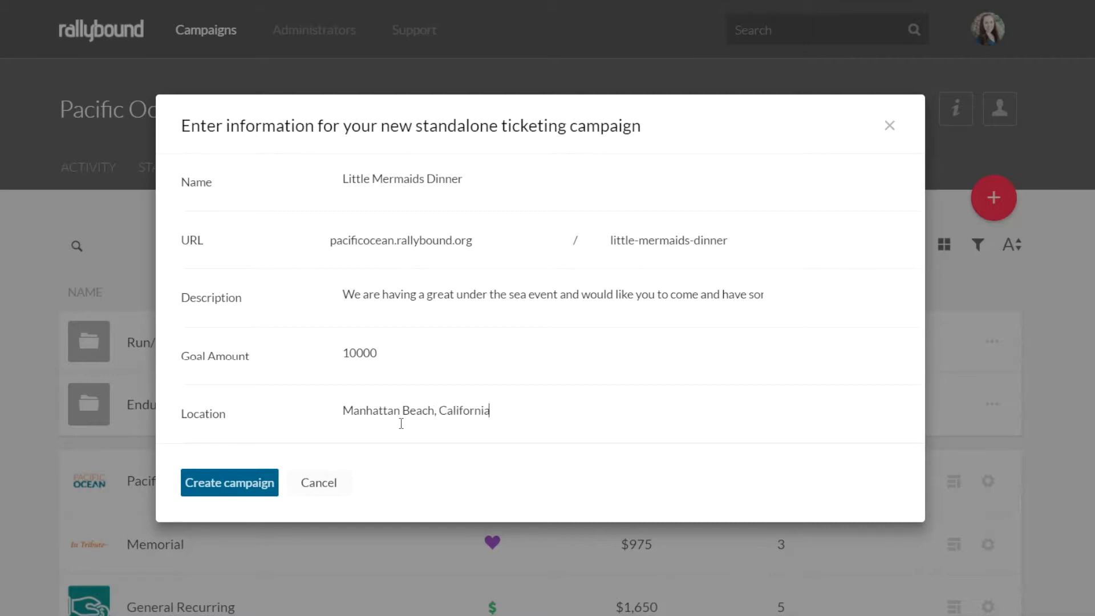
pyautogui.click(240, 486)
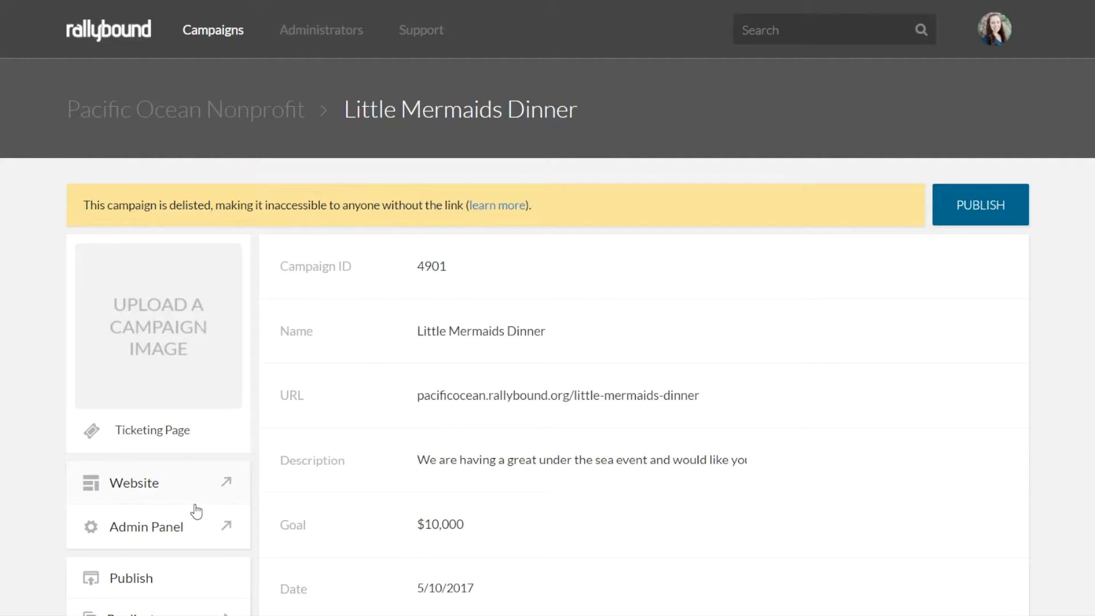
# Open the new campaign's website in editing mode and review its image areas, ticket form and side widgets.
pyautogui.scroll(-3, 724, 517)
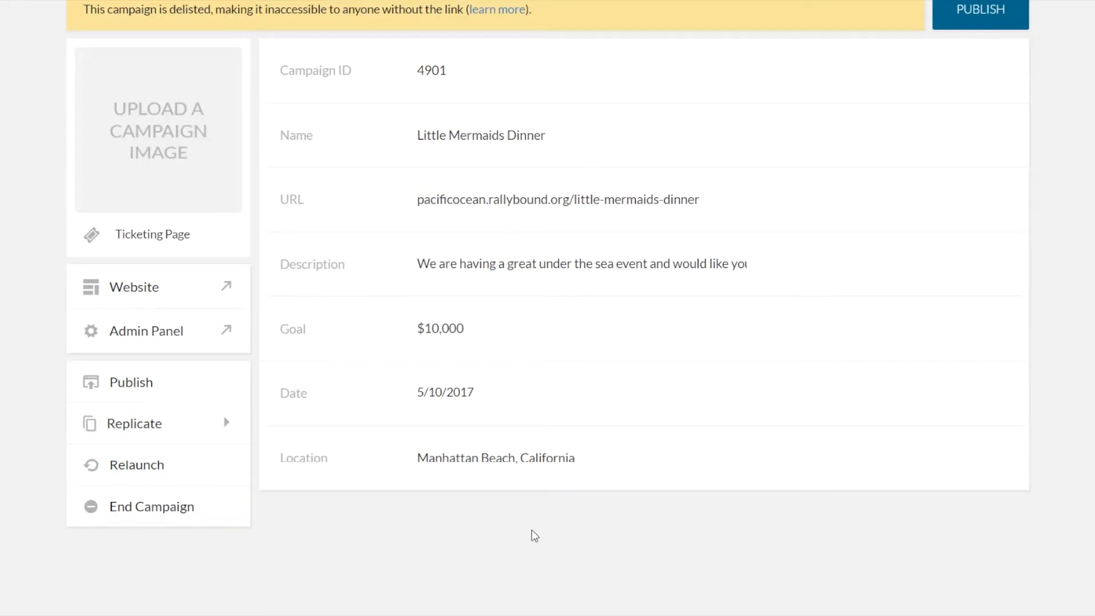
pyautogui.click(154, 289)
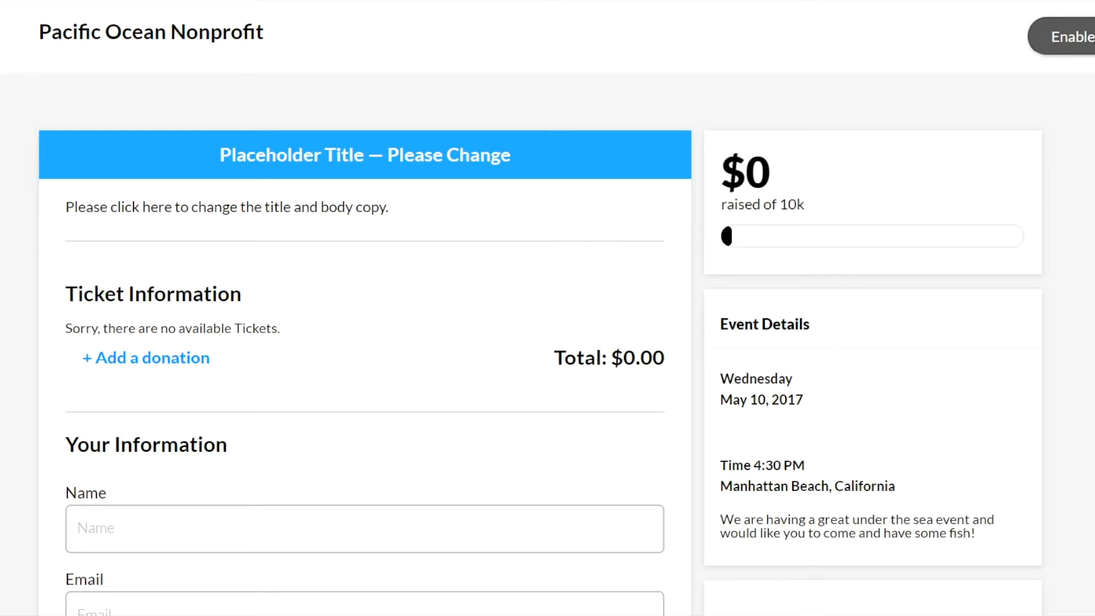
pyautogui.click(1083, 52)
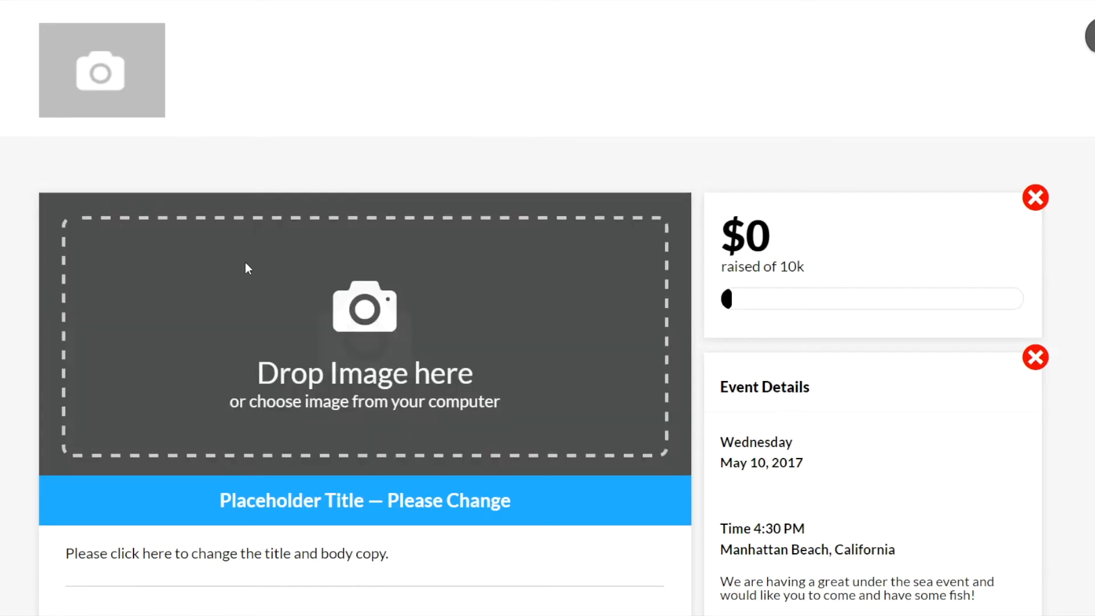
pyautogui.scroll(-3, 248, 265)
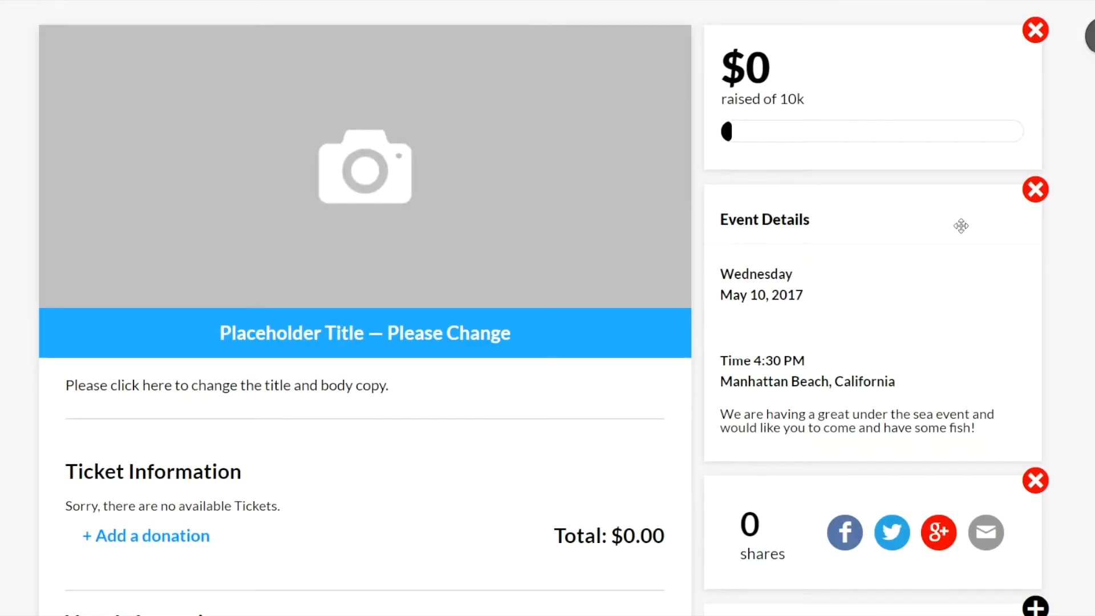
pyautogui.scroll(-5, 958, 313)
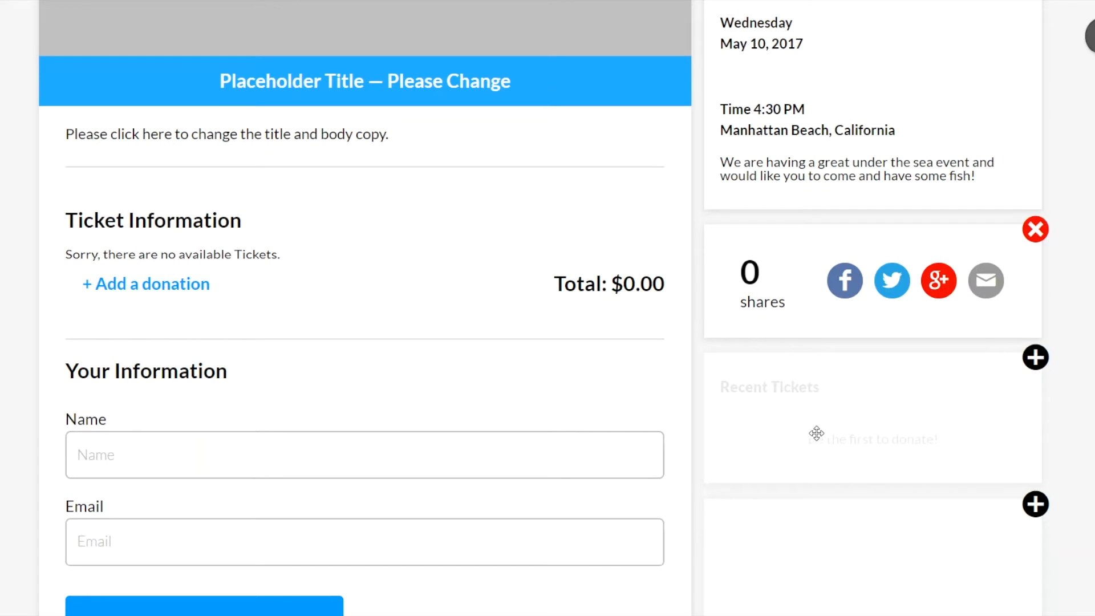
pyautogui.scroll(-5, 816, 414)
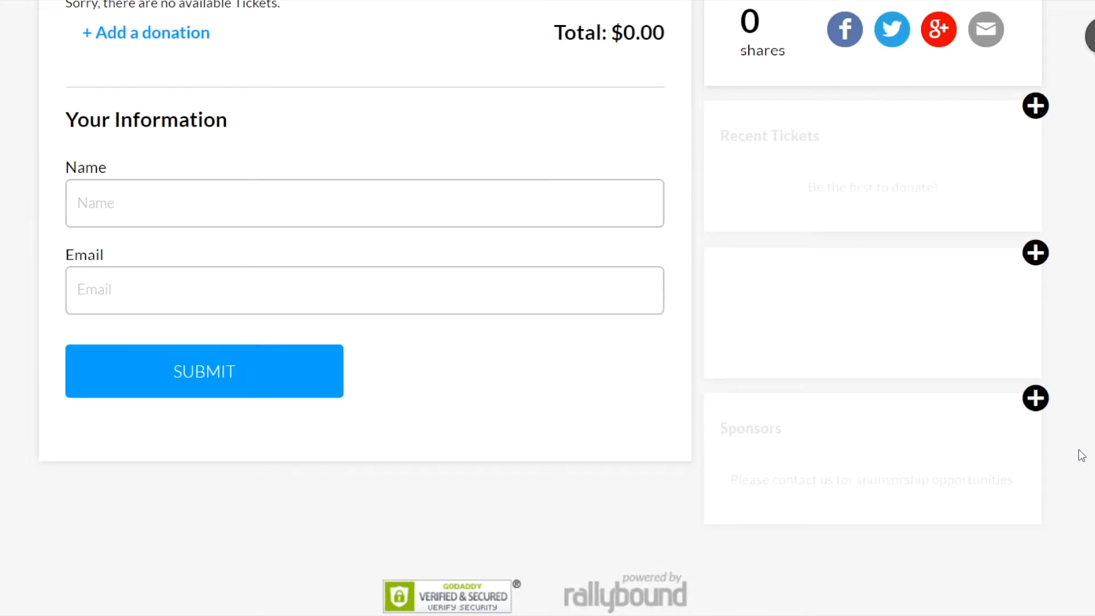
pyautogui.scroll(10, 1081, 456)
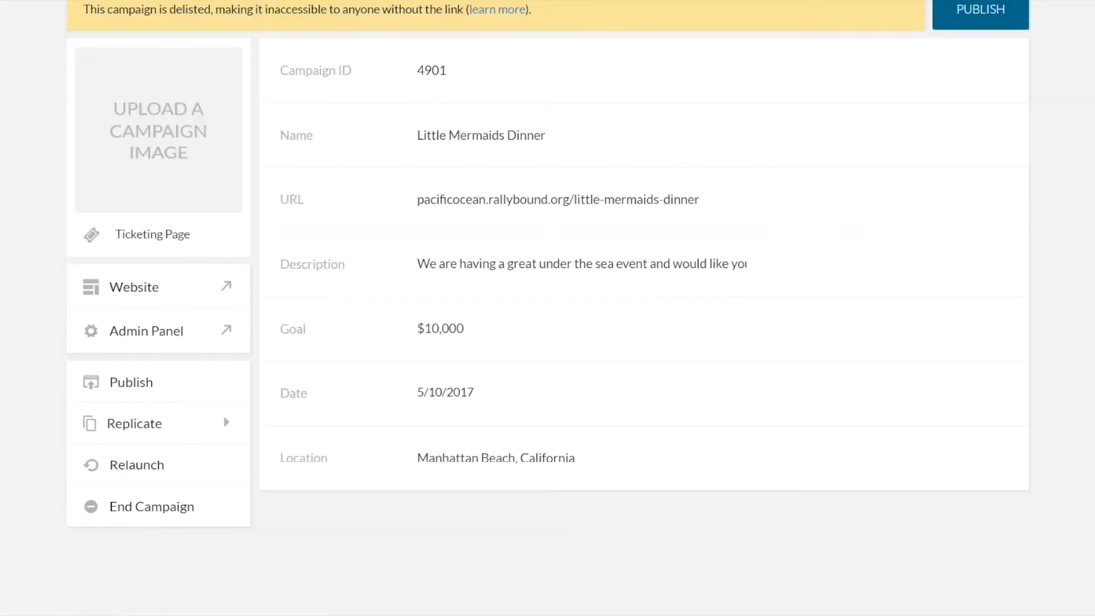
# Open the campaign's admin panel, dismiss the credit card processor notice and look through the navigation sections down to the email templates.
pyautogui.click(149, 331)
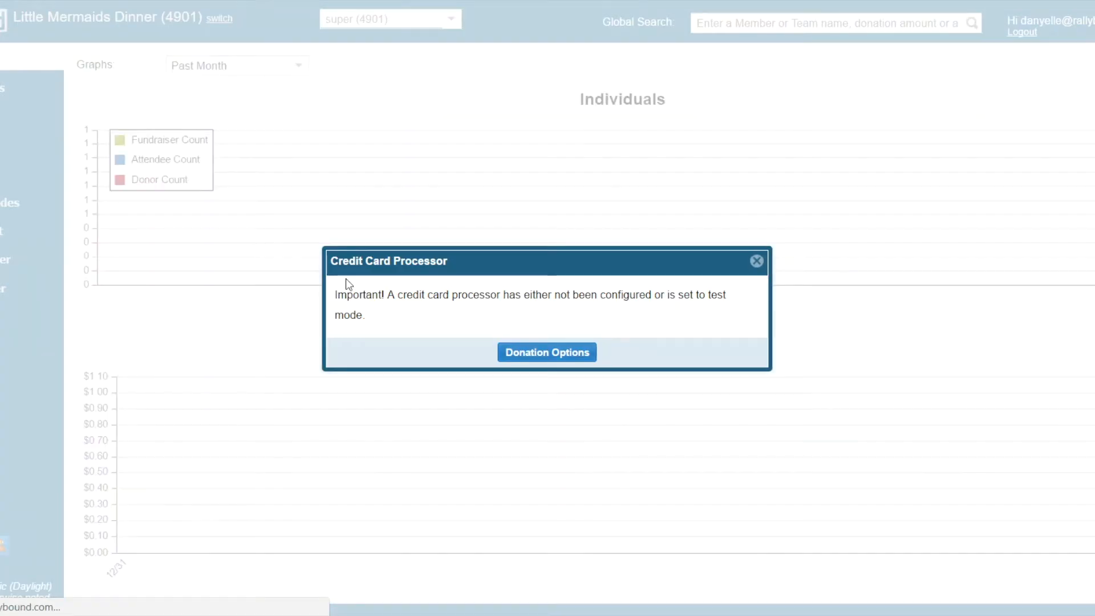
pyautogui.click(757, 261)
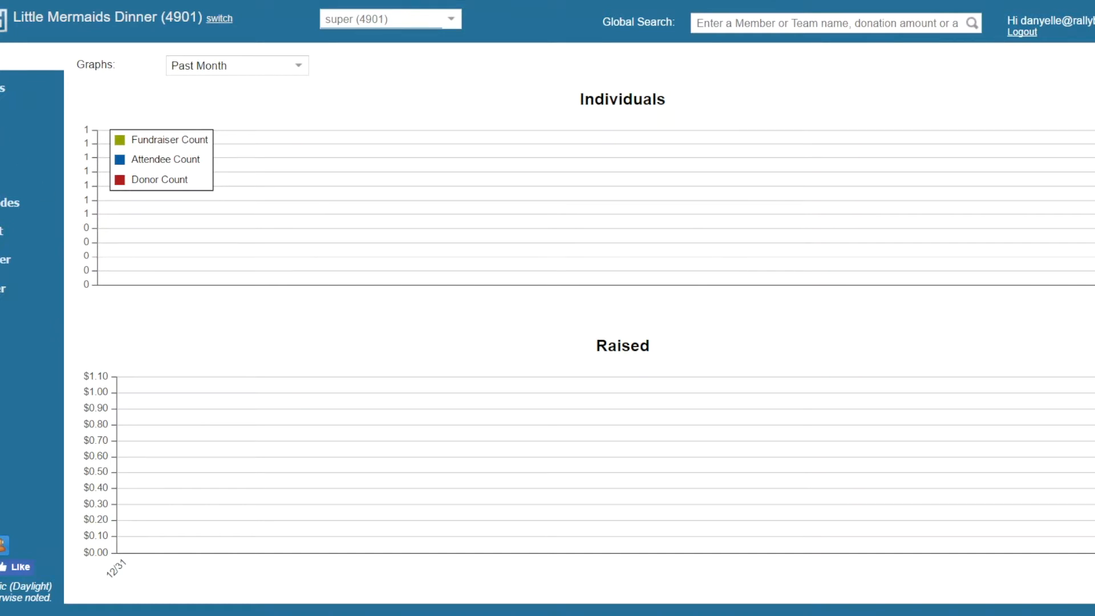
pyautogui.click(1, 88)
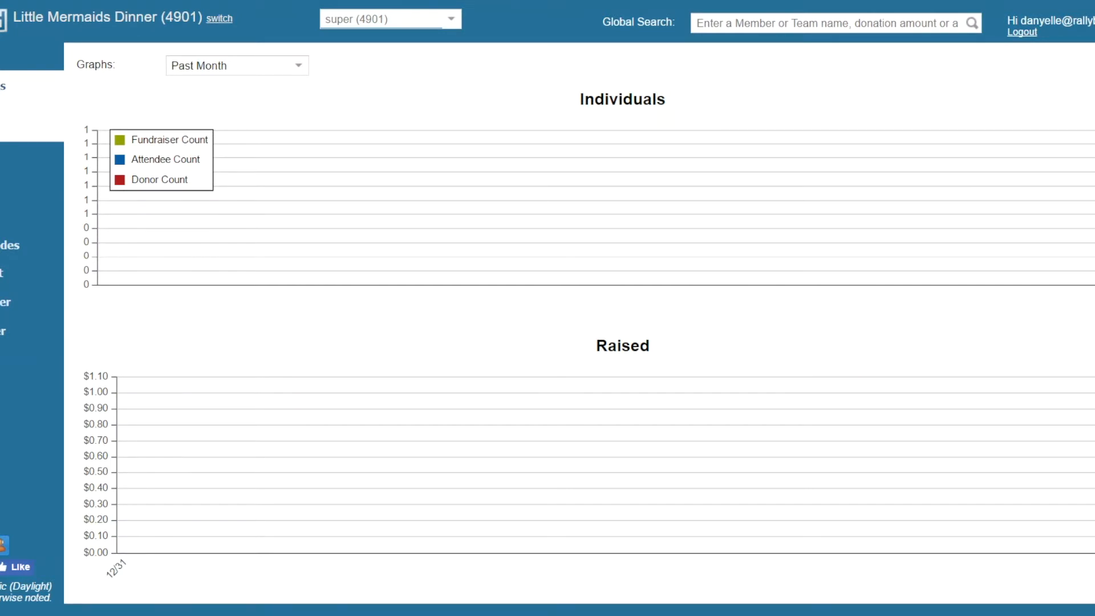
pyautogui.click(1, 157)
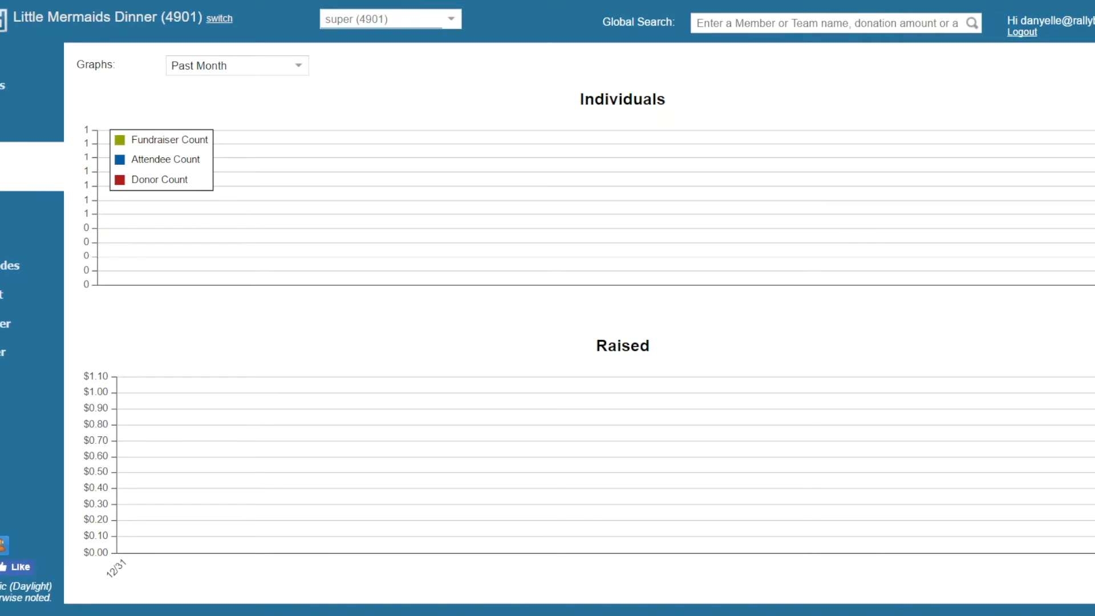
pyautogui.click(2, 207)
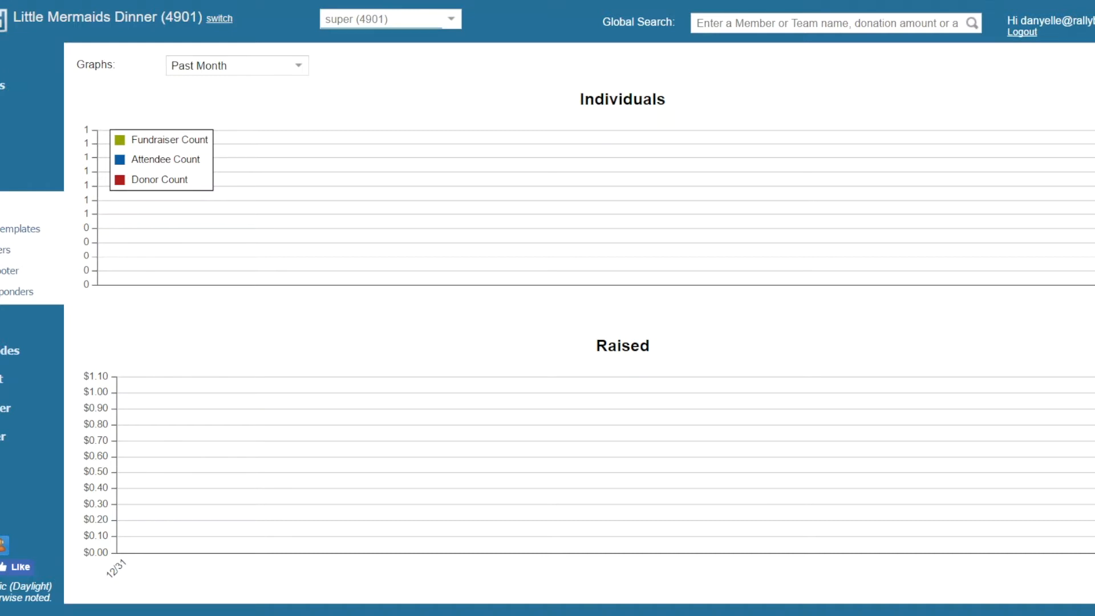
# Open the campaign's settings page and review the defaults, organization info, donation options and email options.
pyautogui.click(2, 321)
pyautogui.click(9, 341)
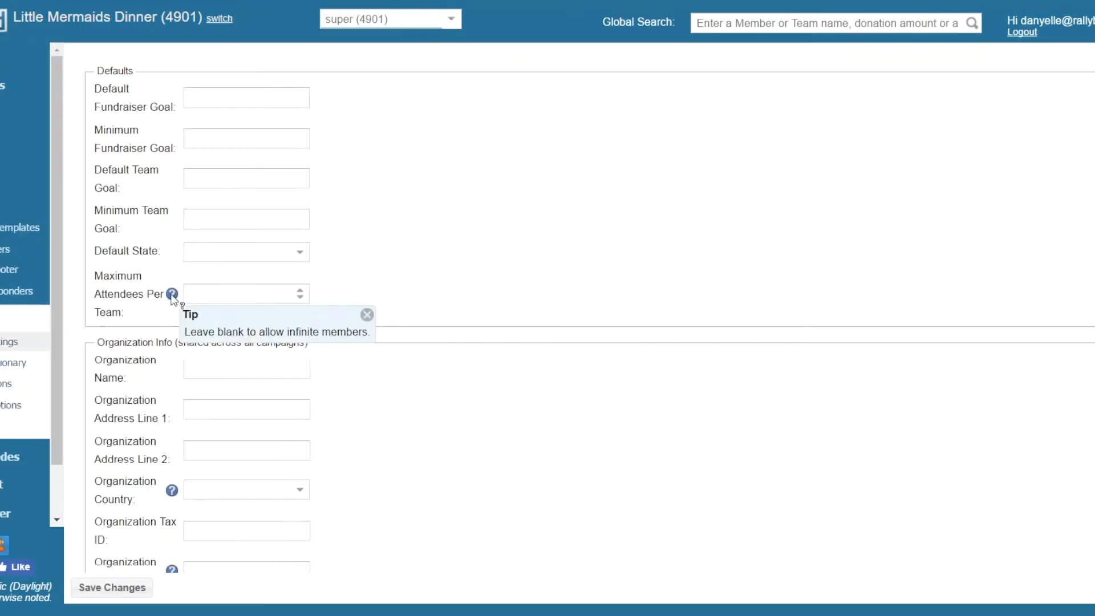
pyautogui.click(367, 314)
pyautogui.scroll(-2, 570, 165)
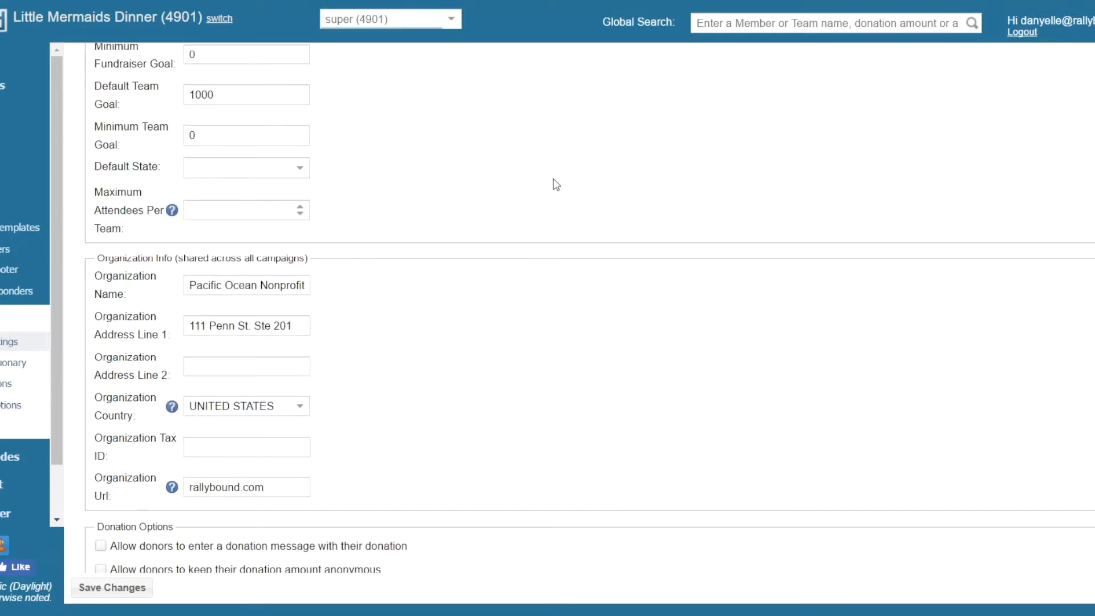
pyautogui.scroll(-3, 444, 445)
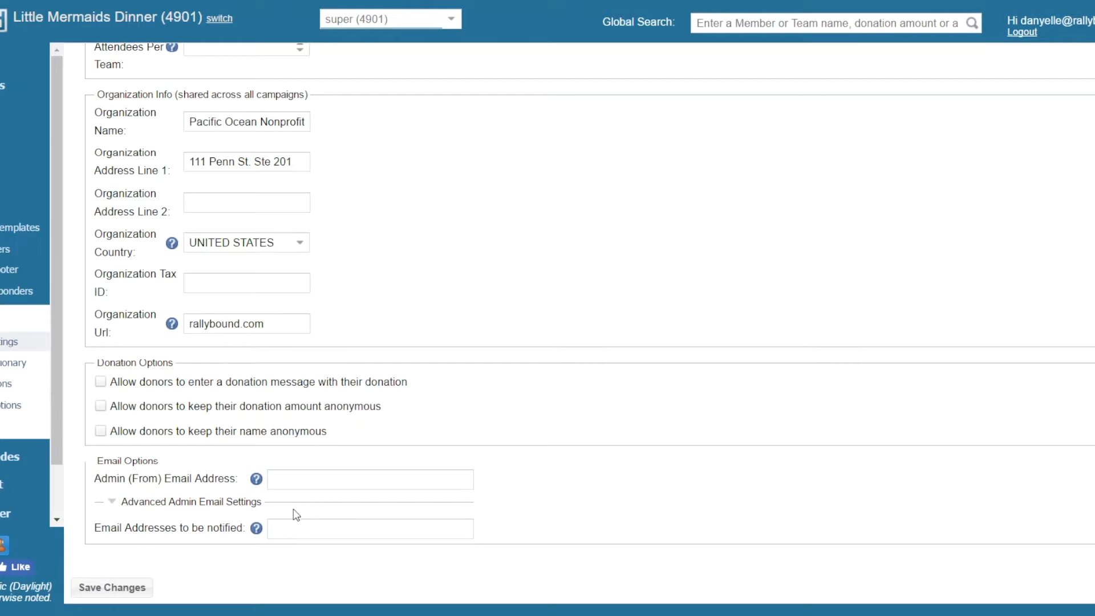
# Open the dictionary and view the definition of the "Global - Donation-Ticket Noun" entry, leaving it unedited.
pyautogui.click(7, 362)
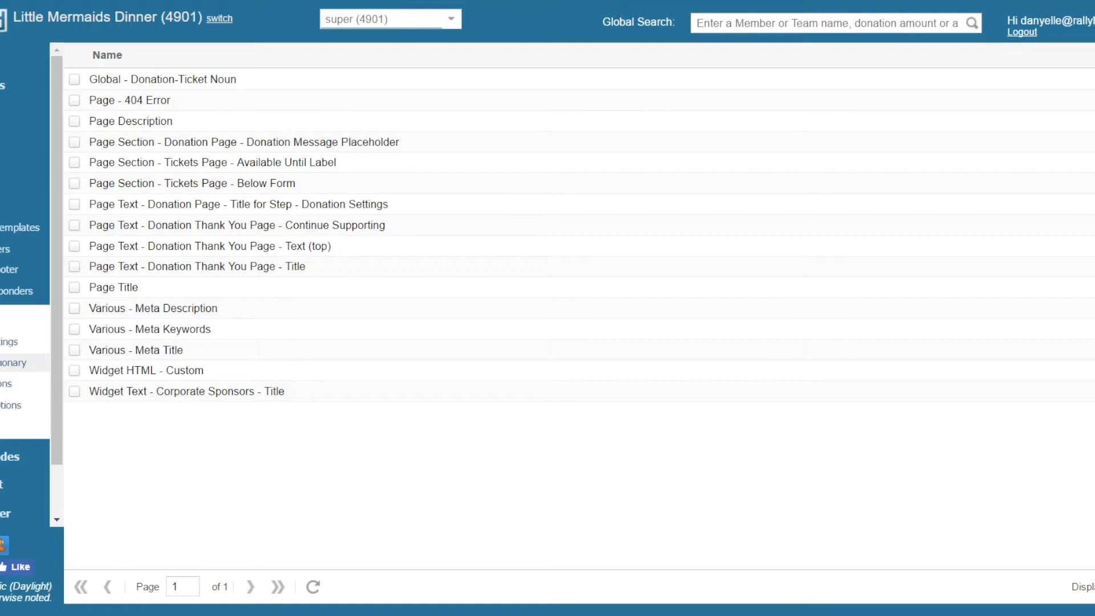
pyautogui.click(271, 94)
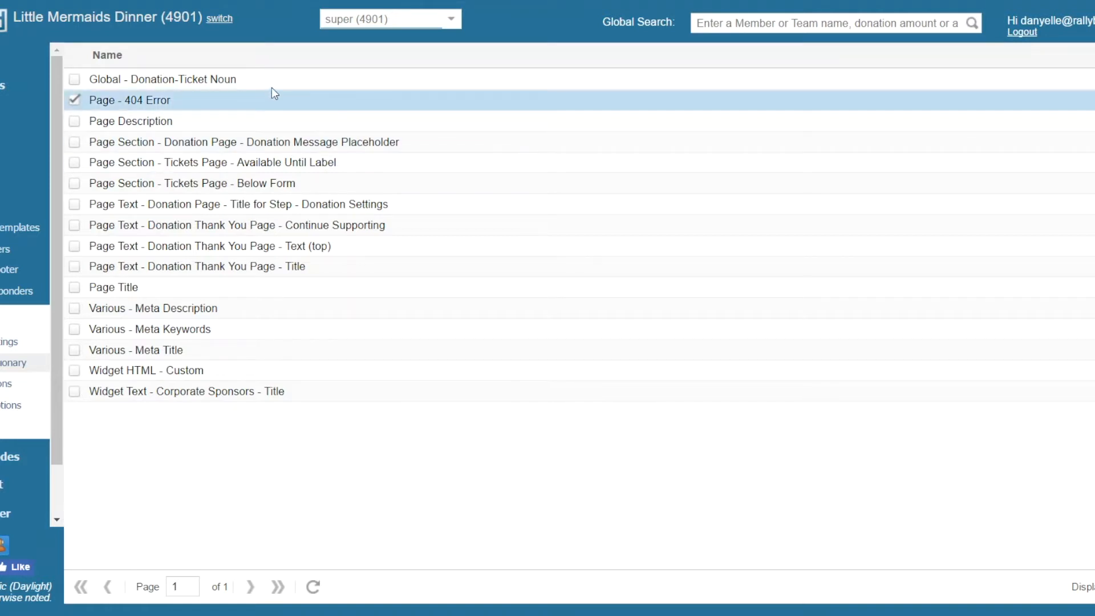
pyautogui.click(276, 78)
pyautogui.doubleClick(276, 79)
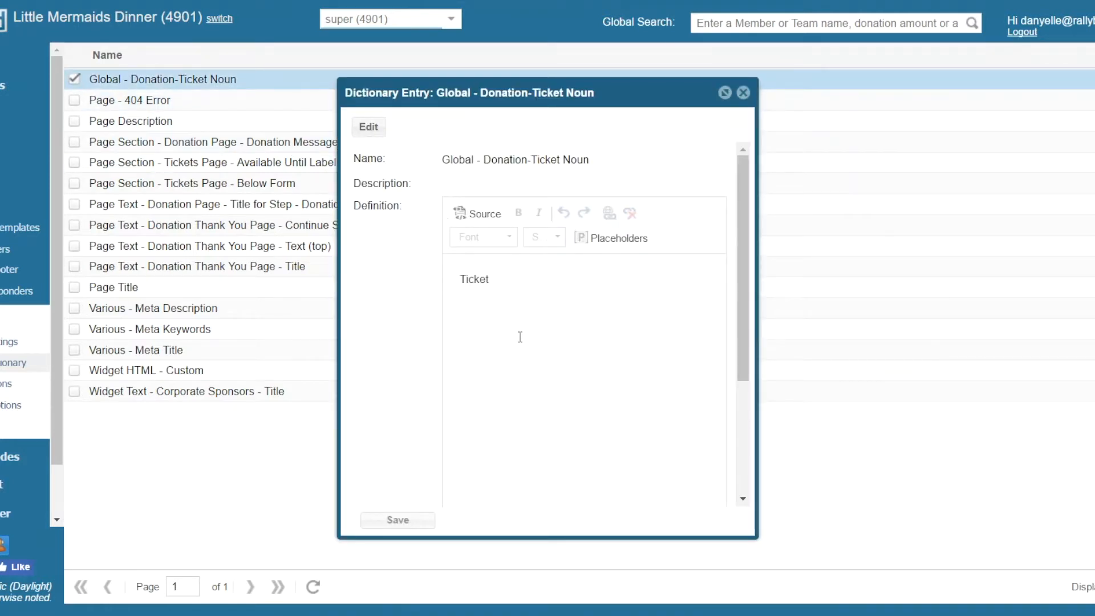
pyautogui.click(743, 93)
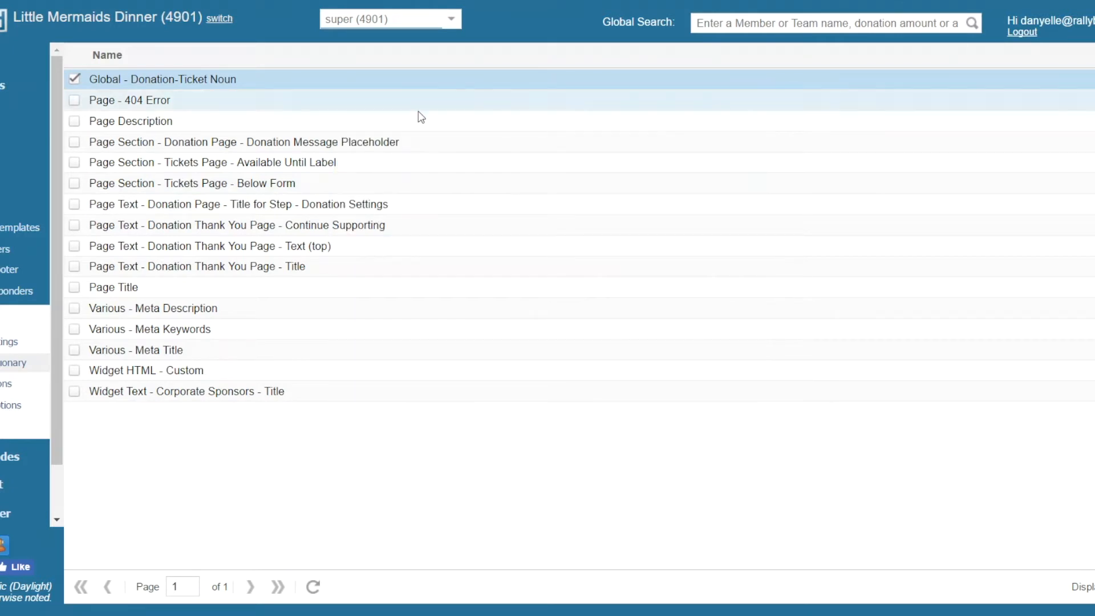
# View the dictionary definitions for the donation message placeholder and the tickets page's "Available Until" label, leaving both unedited.
pyautogui.doubleClick(297, 143)
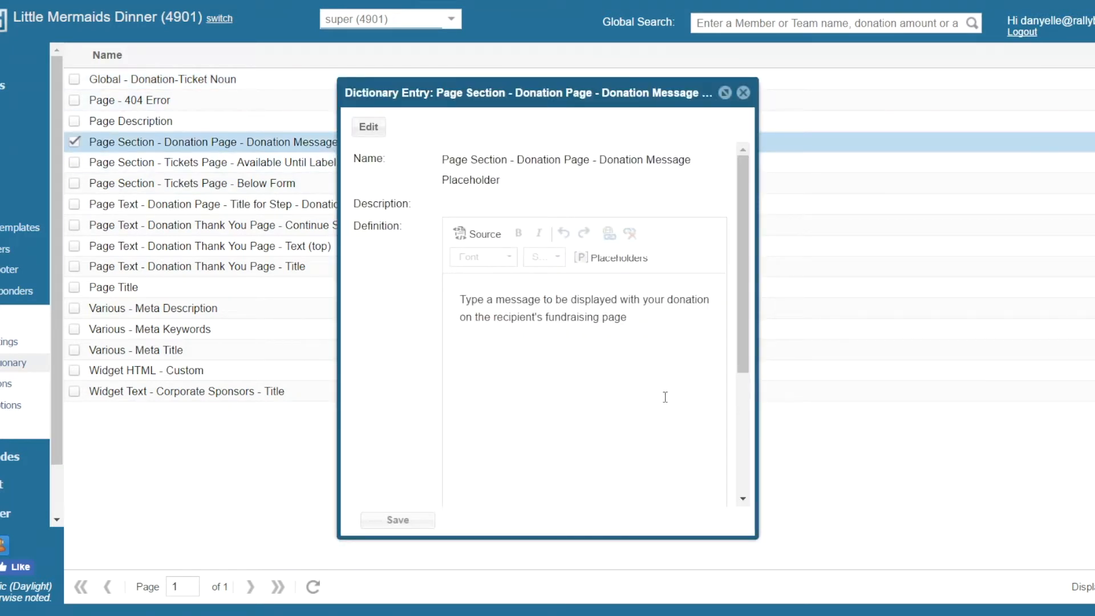
pyautogui.click(743, 93)
pyautogui.doubleClick(462, 161)
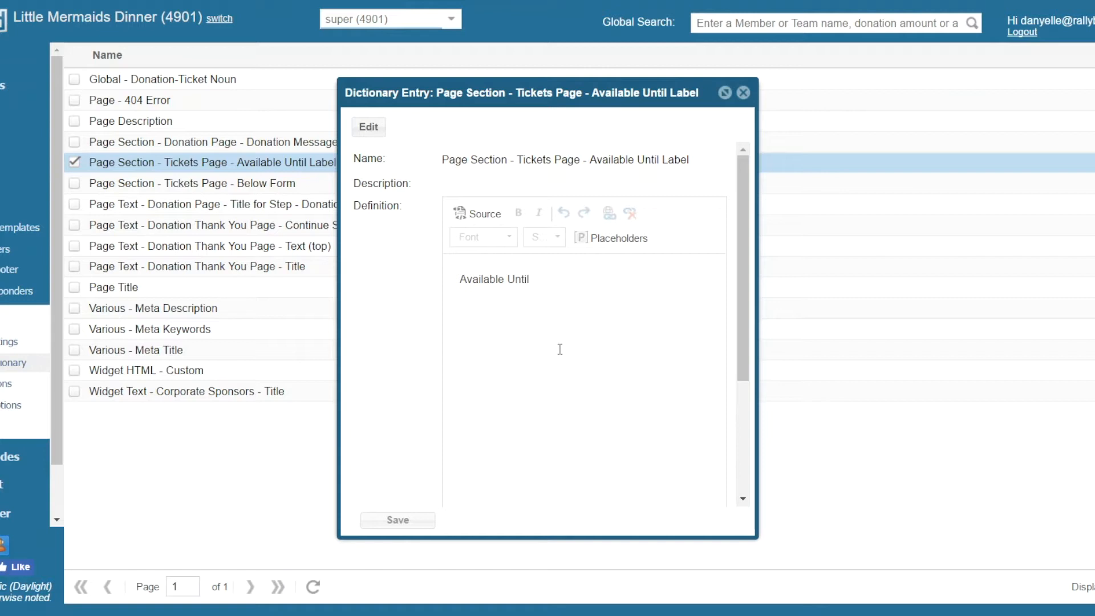
pyautogui.click(743, 93)
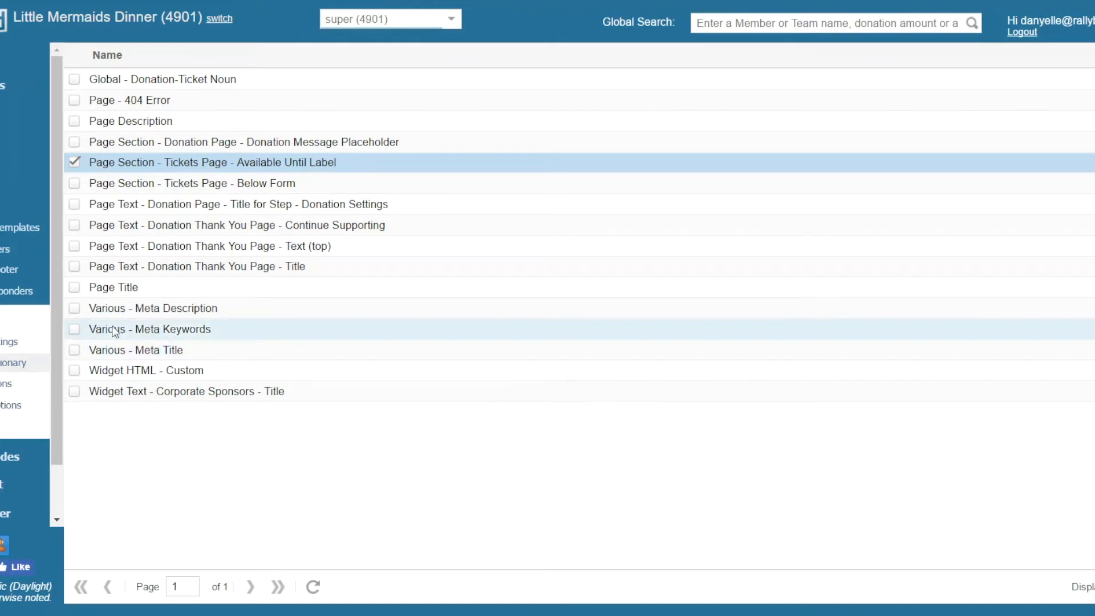
# Review the campaign's payment processing options, third-party integrations, social sharing messages and discount codes pages.
pyautogui.click(3, 385)
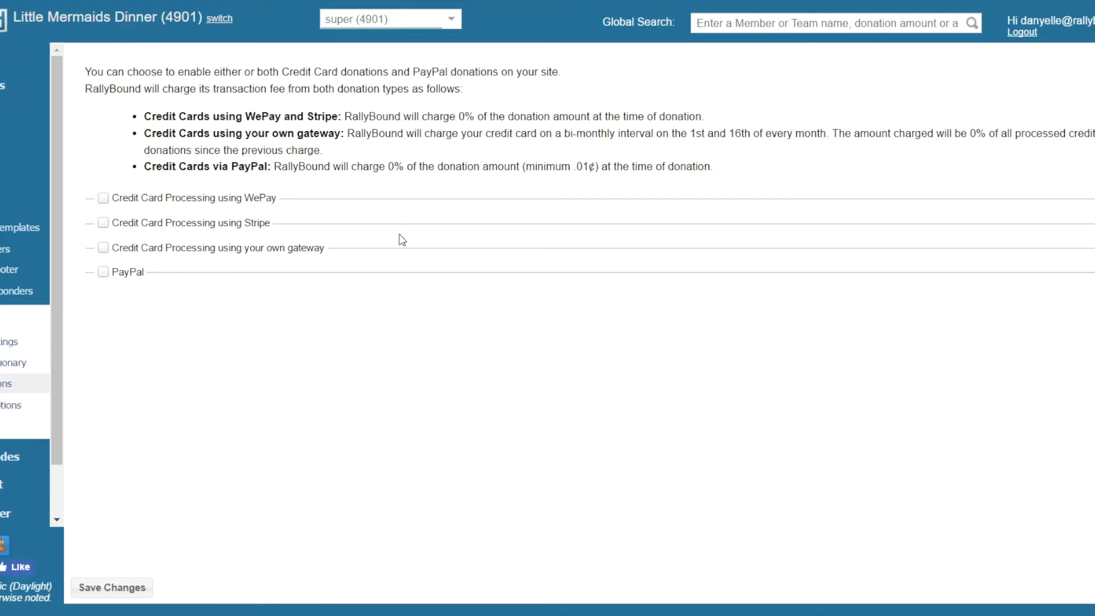
pyautogui.click(7, 404)
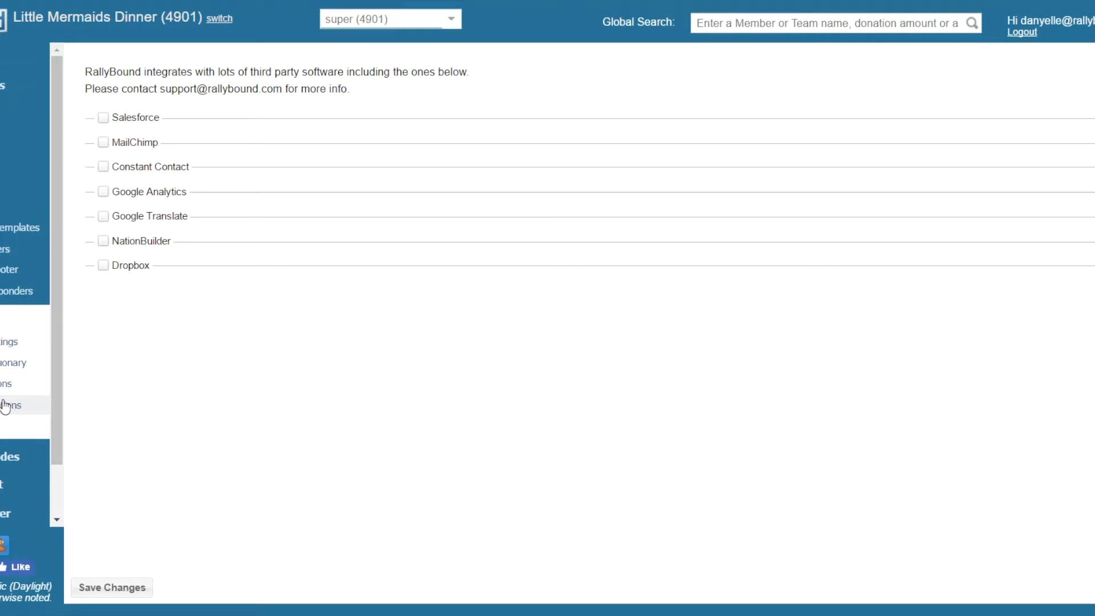
pyautogui.scroll(-1, 5, 406)
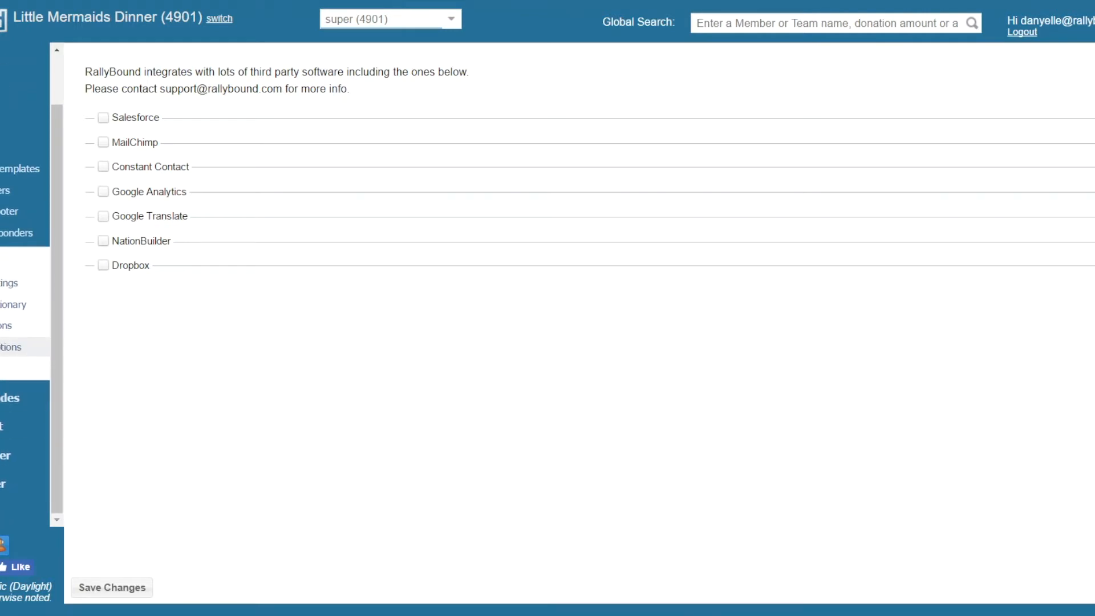
pyautogui.click(4, 368)
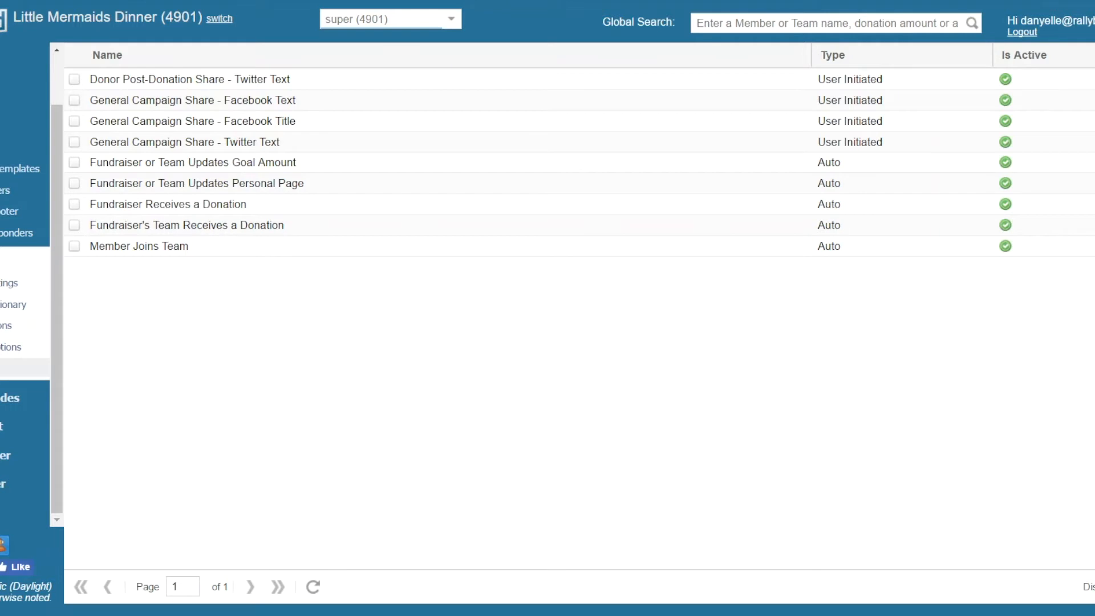
pyautogui.click(4, 396)
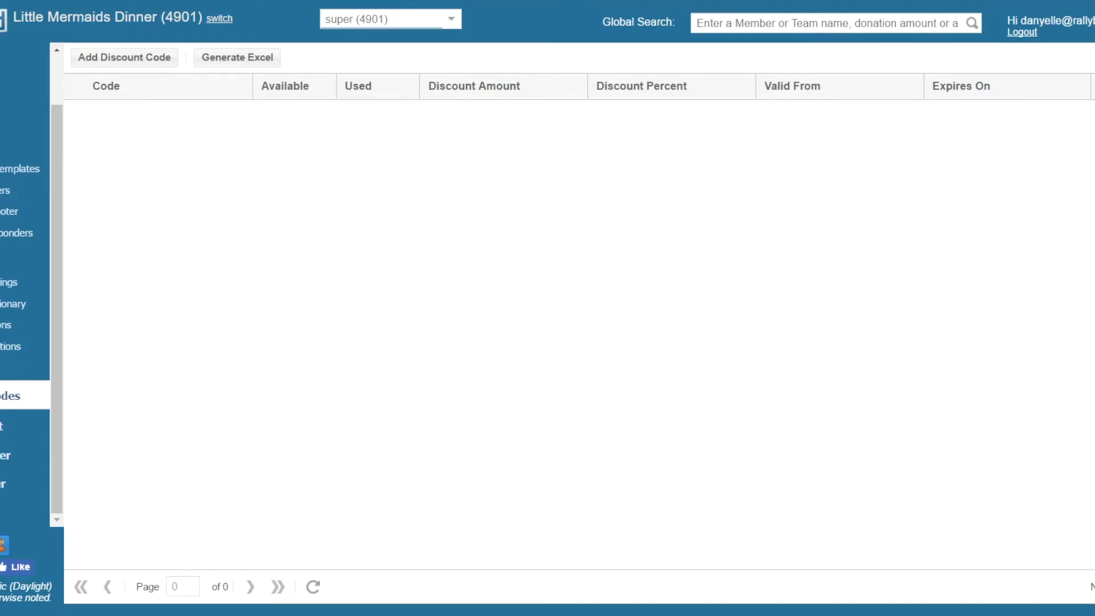
# Open the campaign's media library and review its image, video and PDF upload options and categories.
pyautogui.click(1, 426)
pyautogui.scroll(-2, 1, 410)
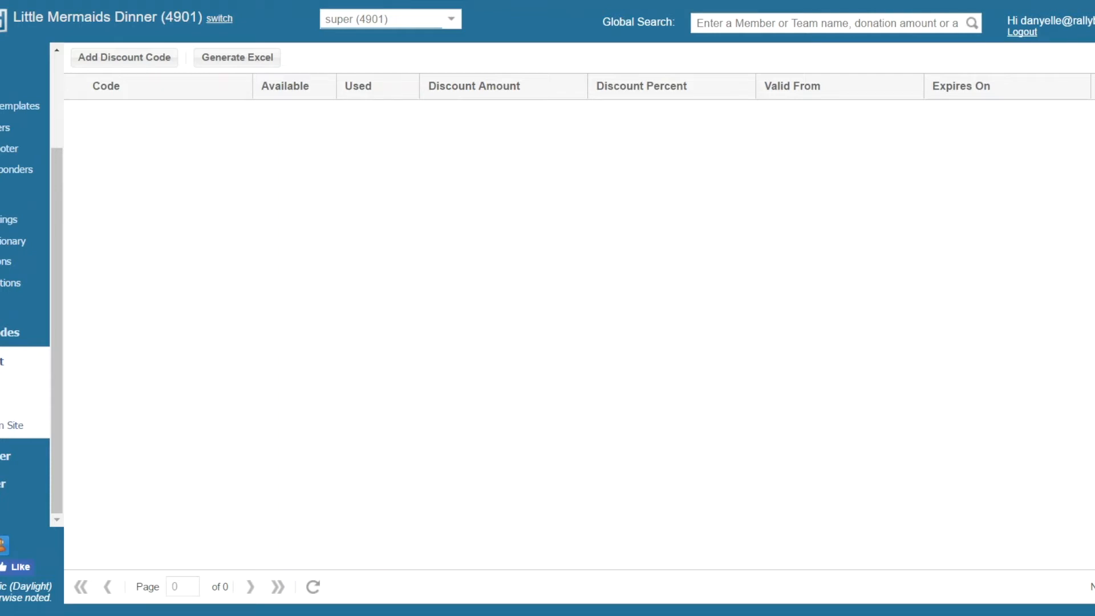
pyautogui.click(1, 404)
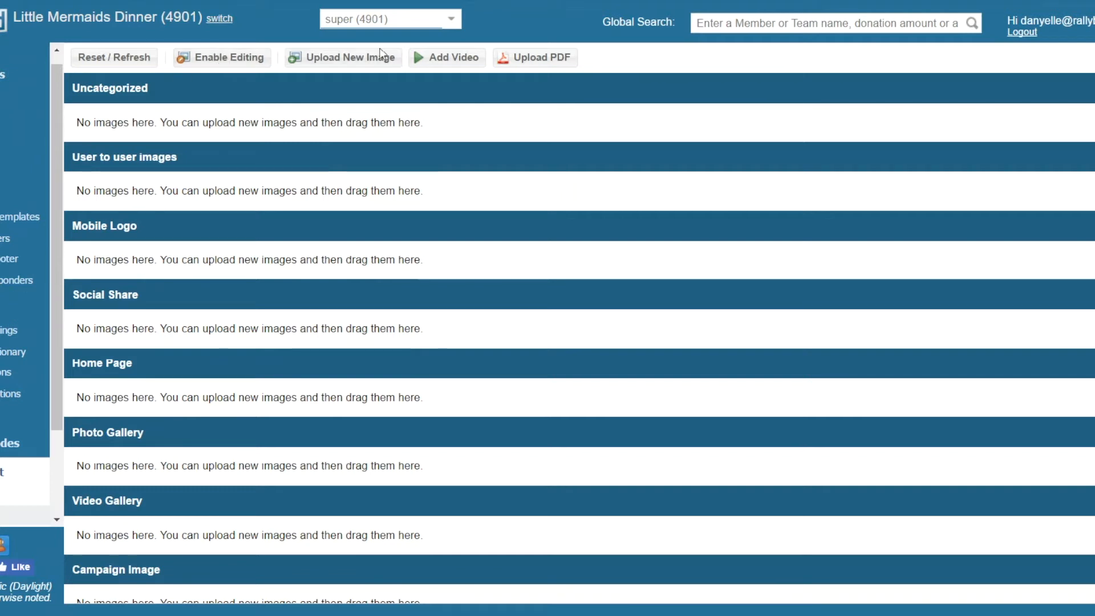
# Create a ticket in the Ticket Builder titled "Dinner" with the description "Dinner of fish and clams with a side of oysters".
pyautogui.scroll(-2, 2, 399)
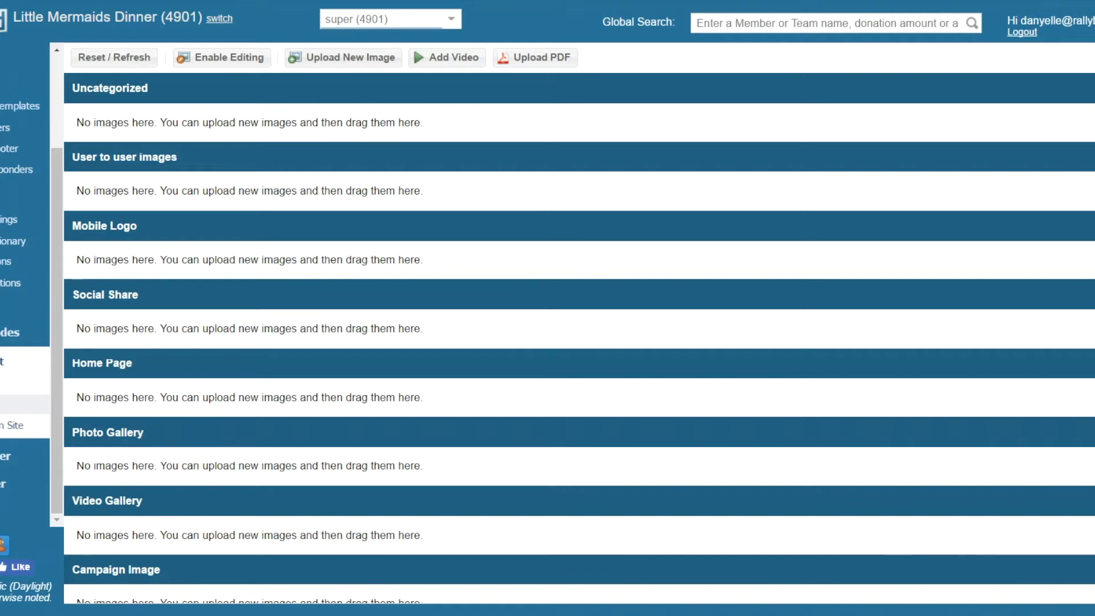
pyautogui.click(4, 456)
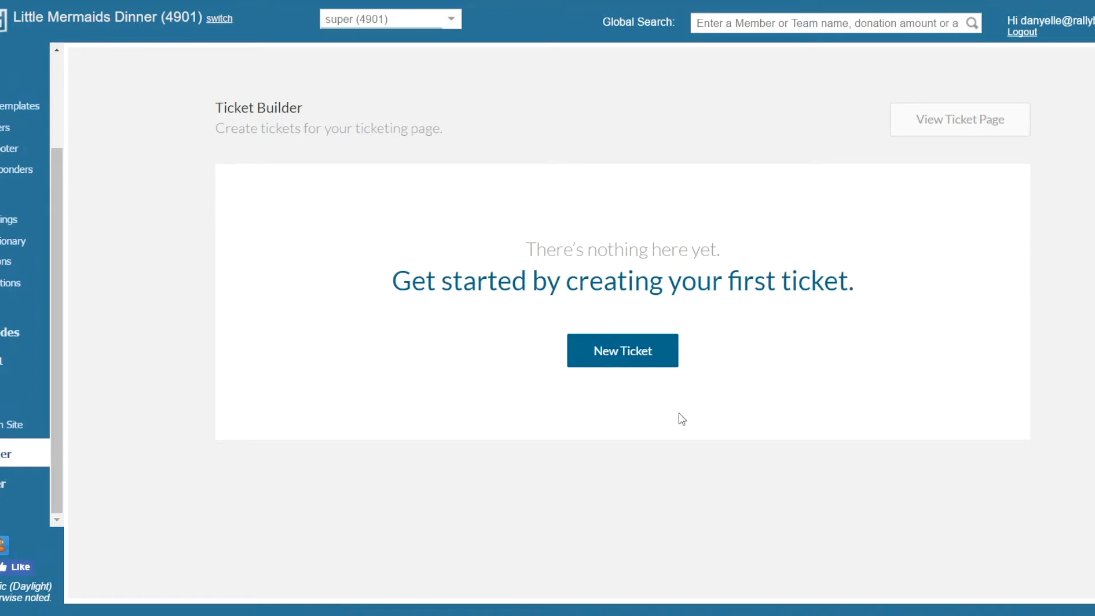
pyautogui.click(646, 360)
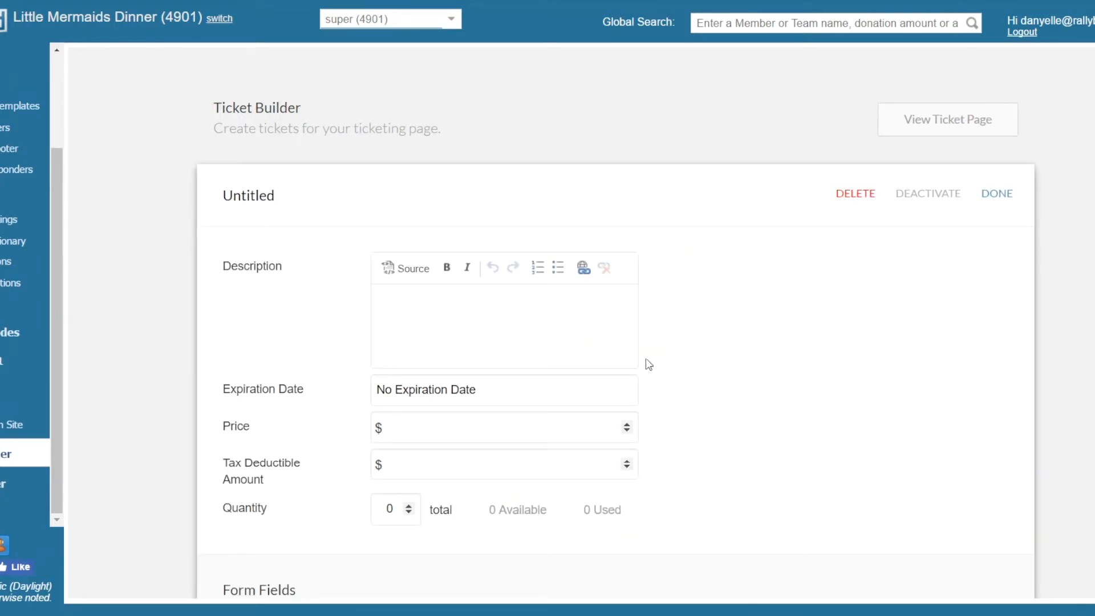
pyautogui.doubleClick(267, 195)
pyautogui.write('Dinner')
pyautogui.press('Tab')
pyautogui.write('Dinner of fish and clams with a side of oysters')
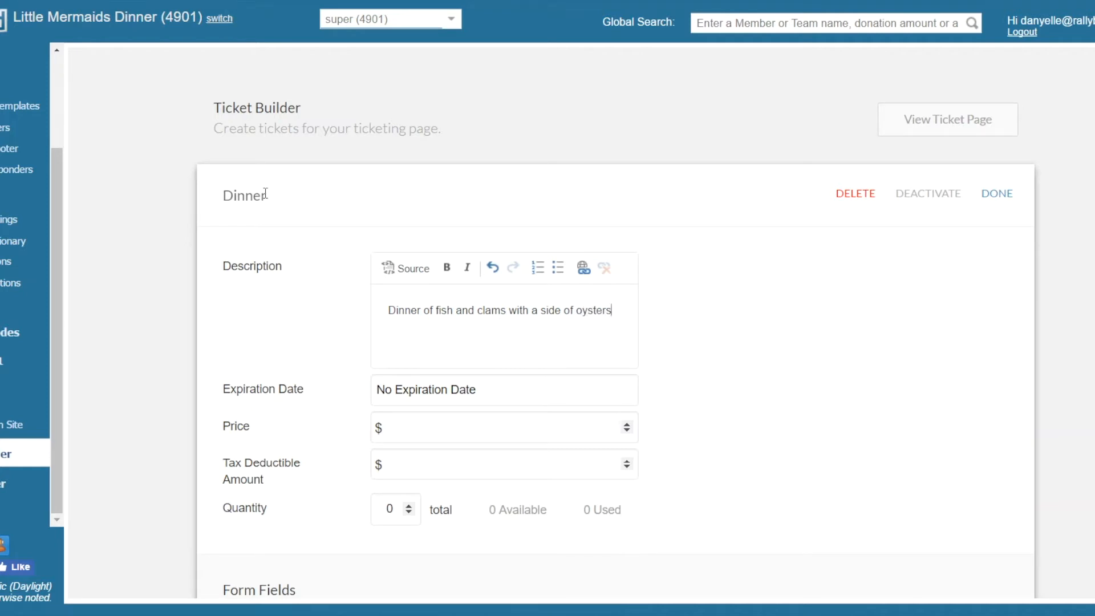
# Set the Dinner ticket's expiration date to 05/20/2017 04:30 PM.
pyautogui.click(459, 401)
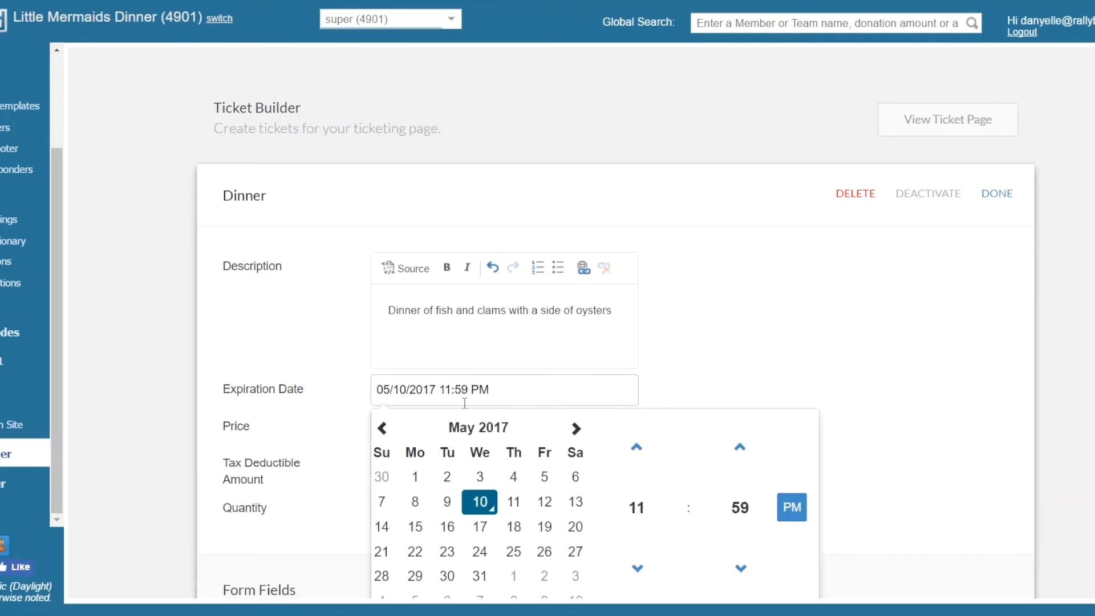
pyautogui.scroll(-3, 465, 403)
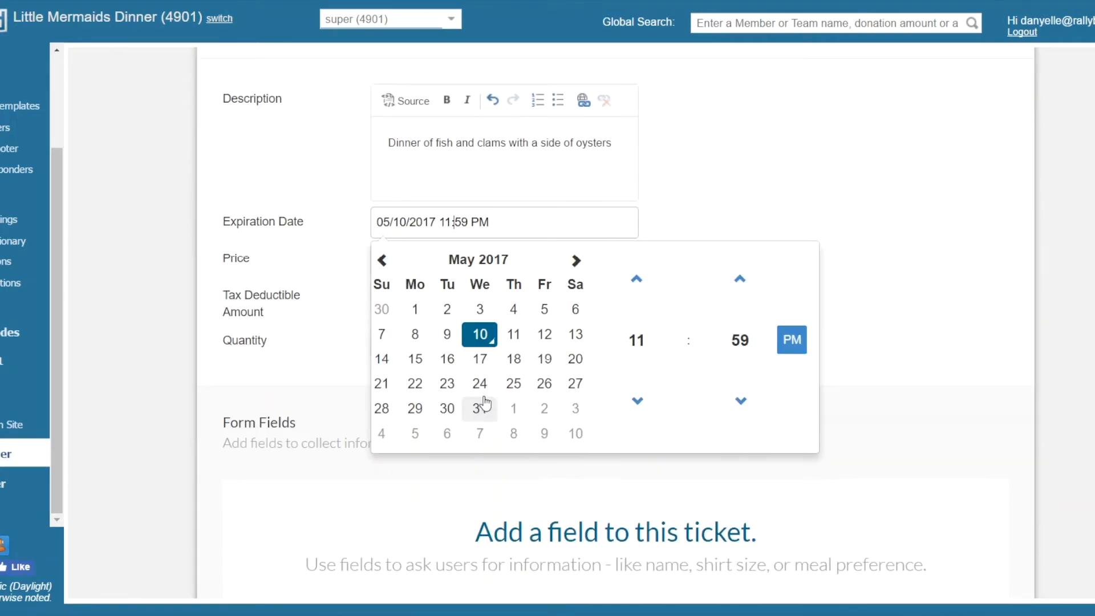
pyautogui.click(577, 366)
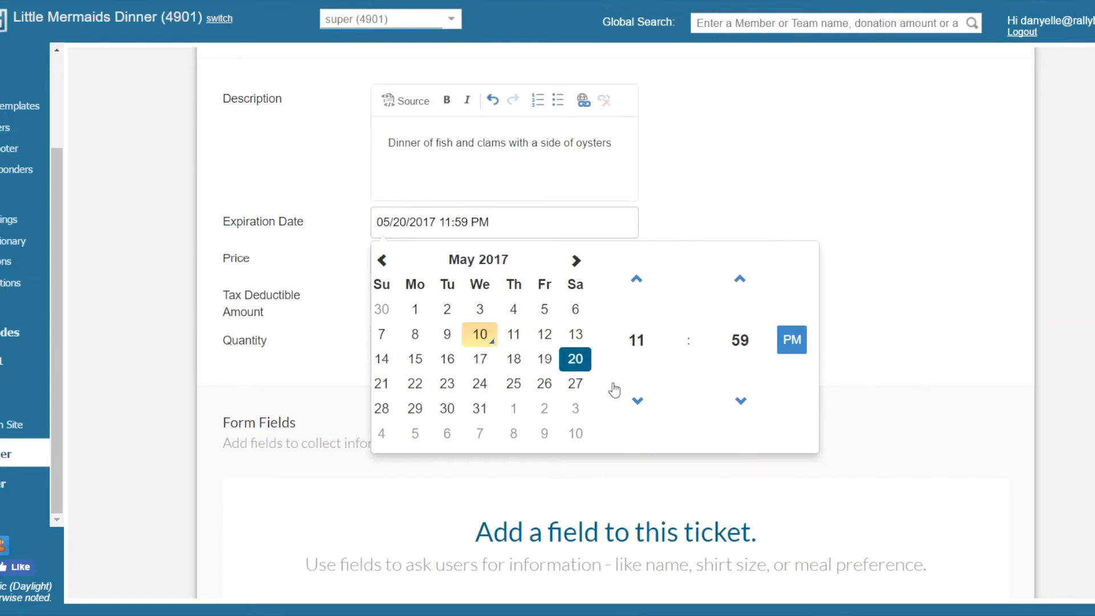
pyautogui.click(637, 340)
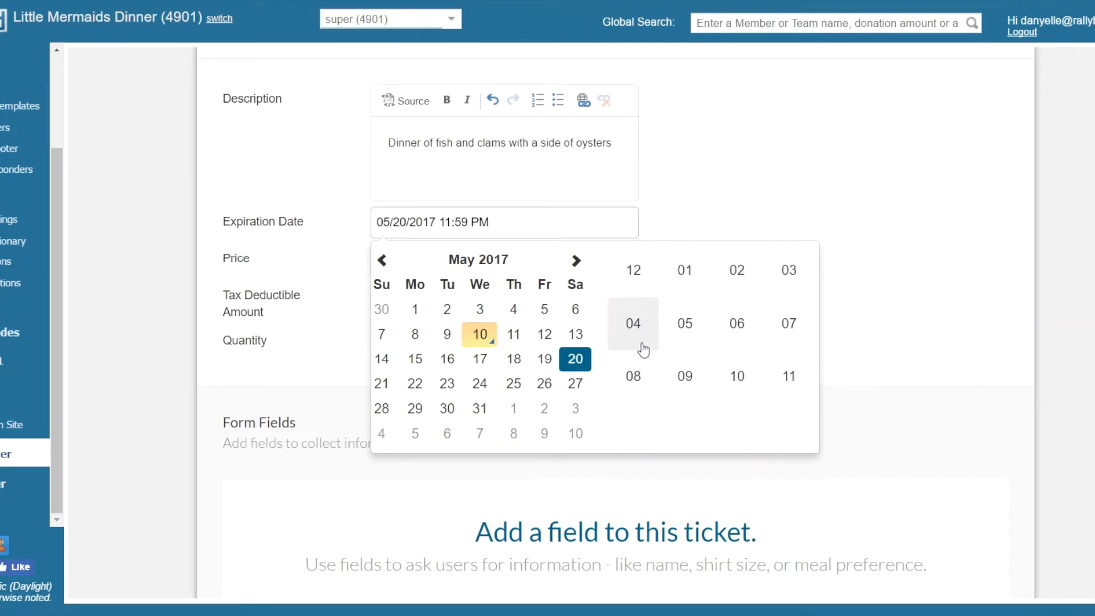
pyautogui.click(630, 342)
pyautogui.click(742, 341)
pyautogui.click(738, 345)
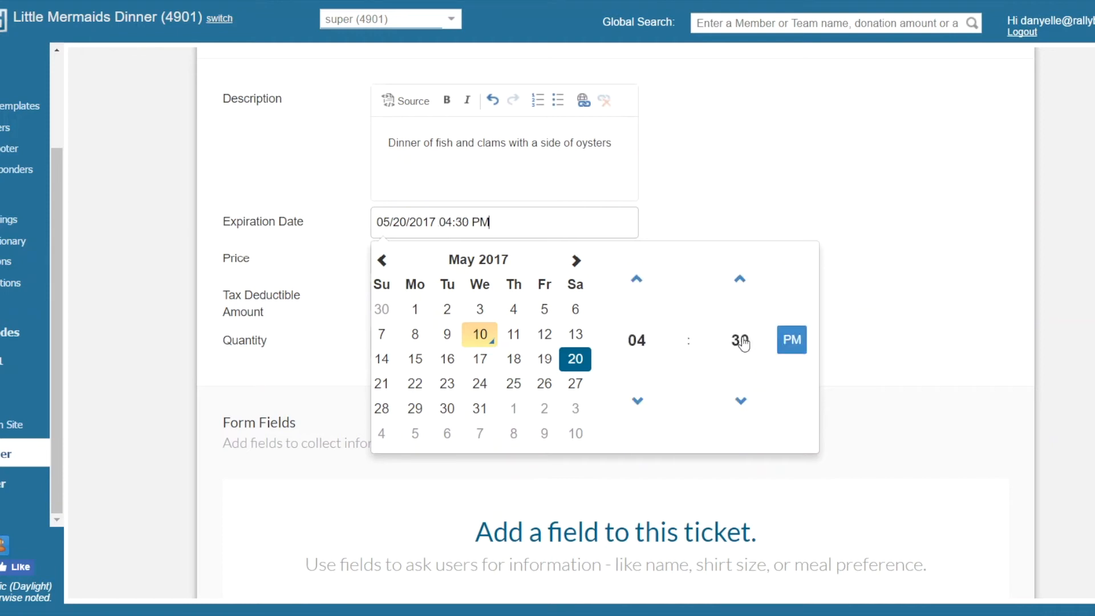
pyautogui.click(897, 345)
# Set the ticket's price to $35 and total quantity to 500, leave the tax deductible amount blank, and finish editing the ticket.
pyautogui.click(433, 258)
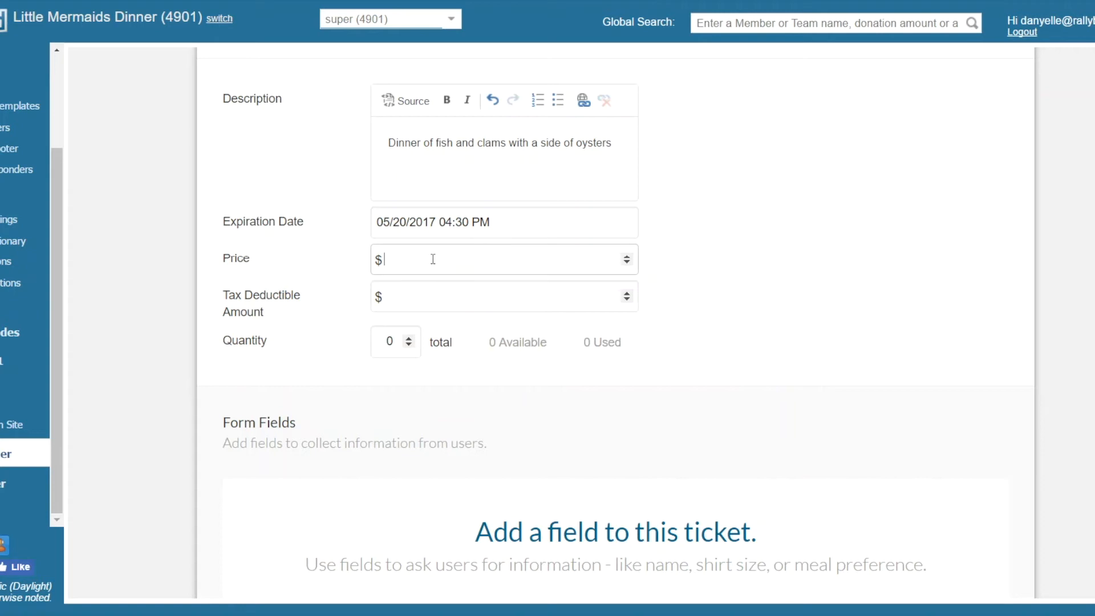
pyautogui.write('35')
pyautogui.click(478, 298)
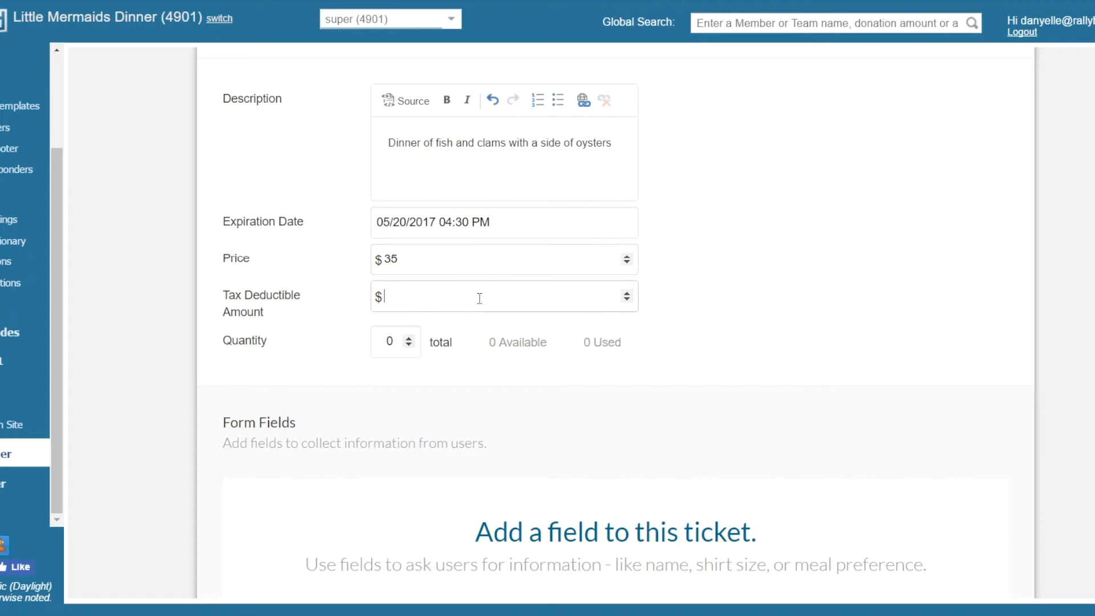
pyautogui.click(402, 338)
pyautogui.moveTo(401, 338); pyautogui.dragTo(373, 340)
pyautogui.write('500')
pyautogui.click(877, 437)
pyautogui.scroll(-4, 877, 437)
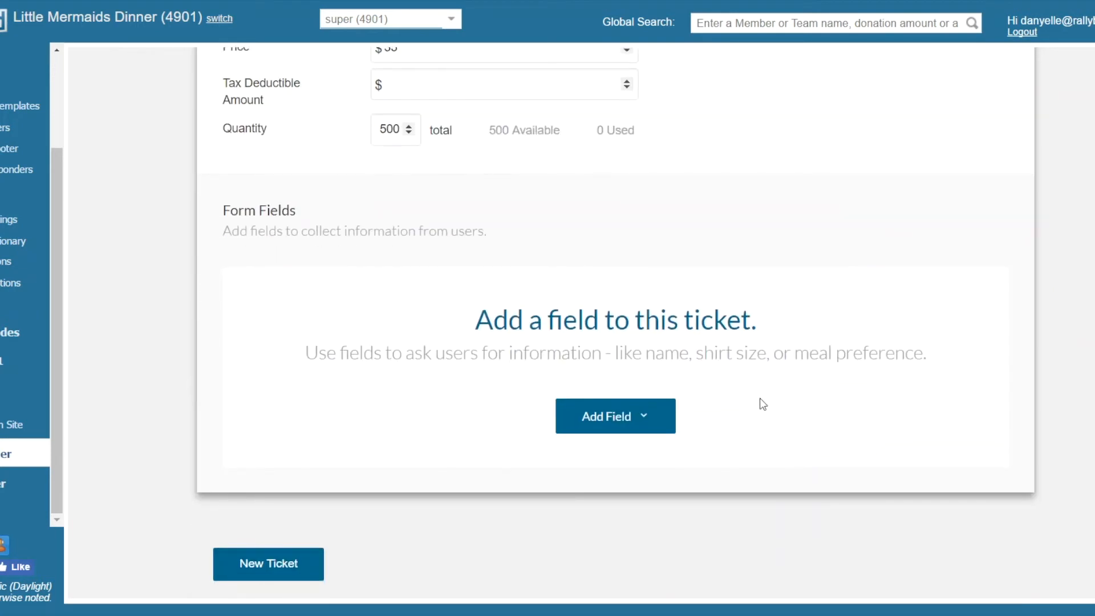
pyautogui.scroll(4, 762, 403)
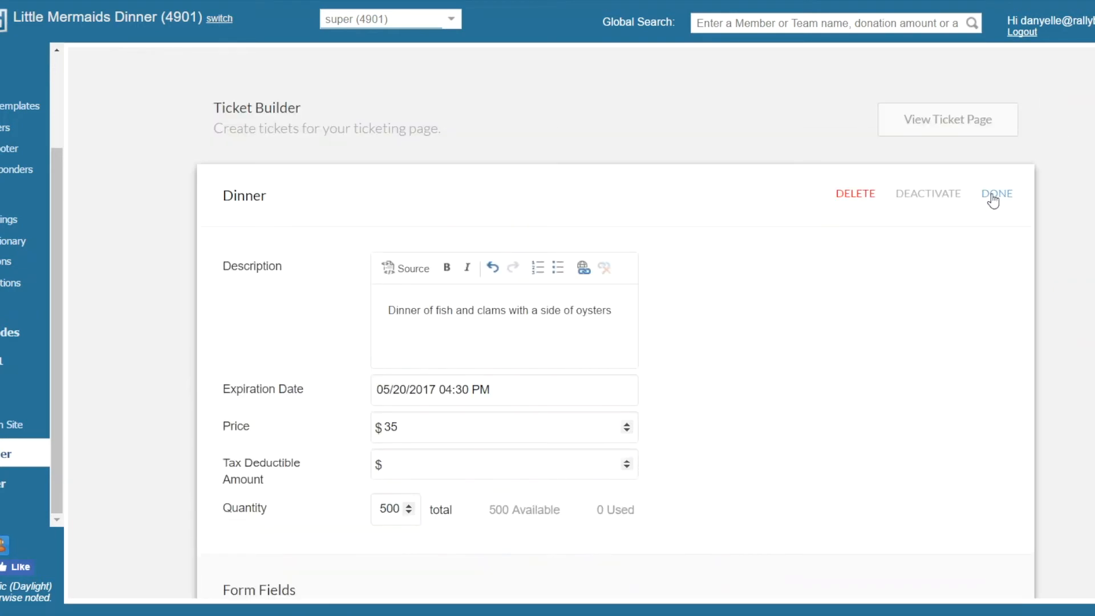
pyautogui.click(993, 197)
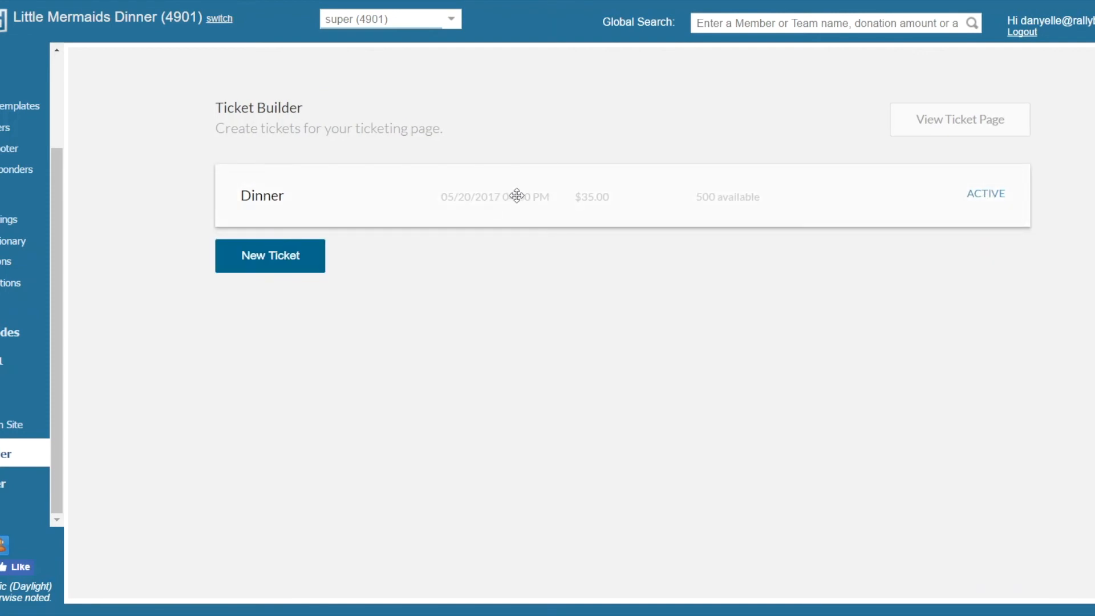
# Reopen the Dinner ticket and add a form field with the field type Dropdown.
pyautogui.click(586, 212)
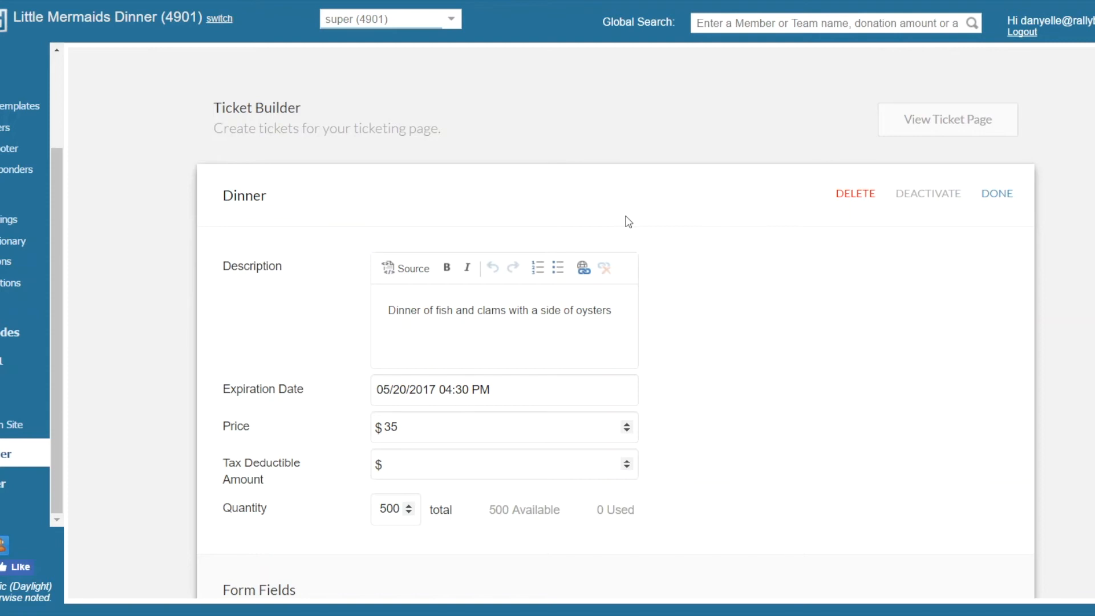
pyautogui.scroll(-5, 649, 191)
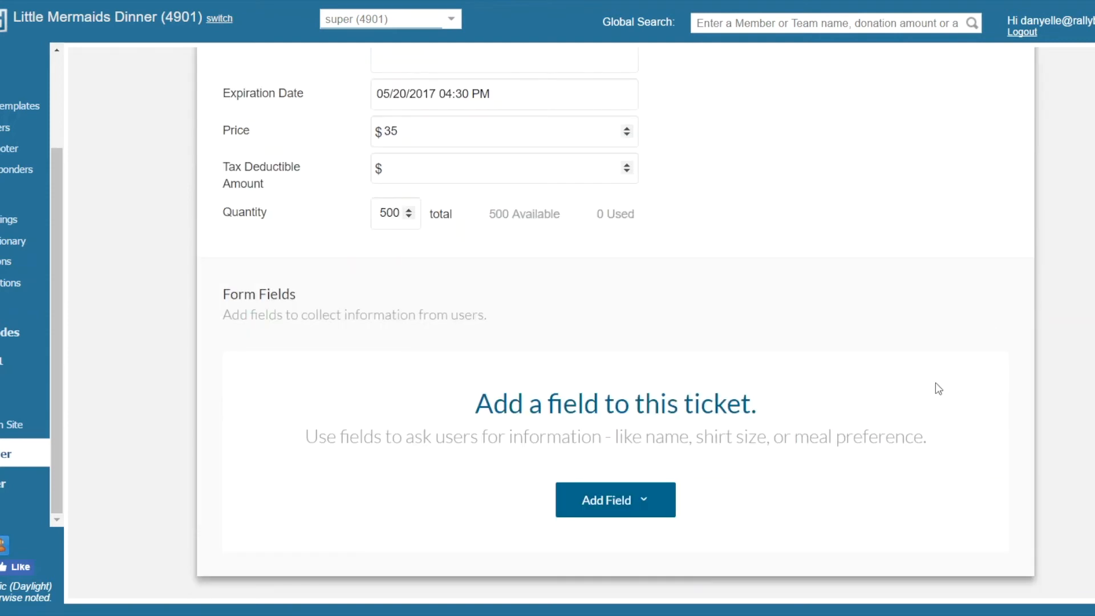
pyautogui.click(605, 504)
pyautogui.scroll(-3, 624, 522)
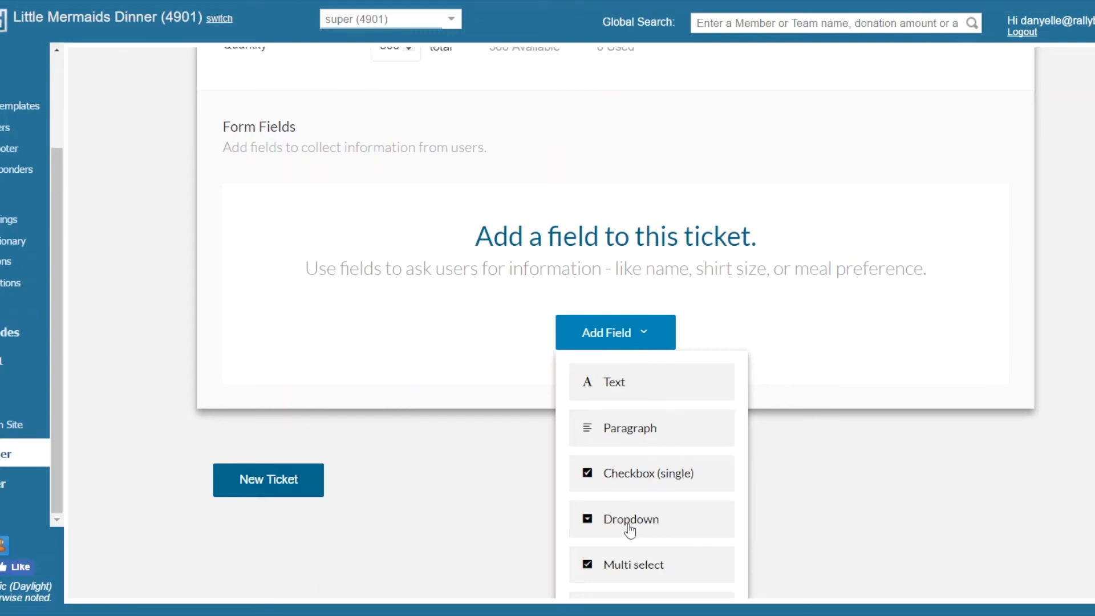
pyautogui.click(630, 529)
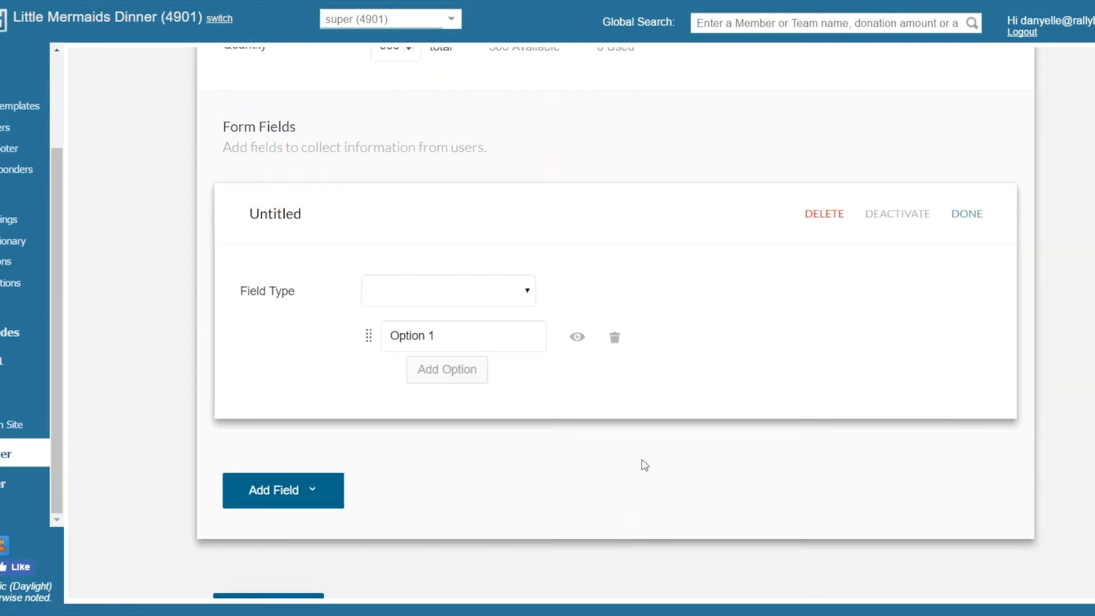
pyautogui.click(493, 300)
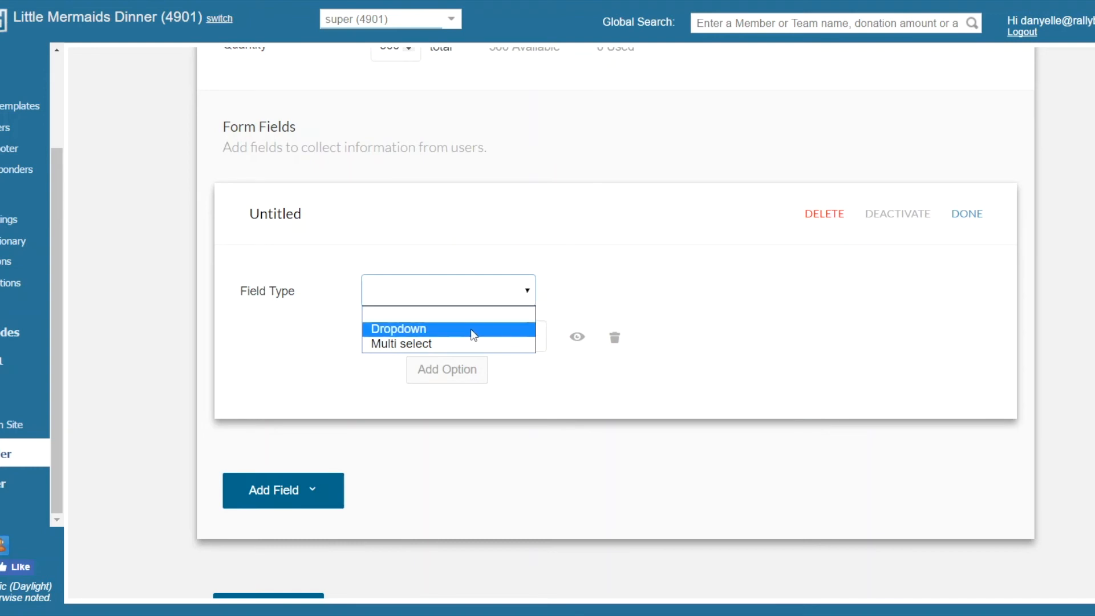
pyautogui.click(454, 329)
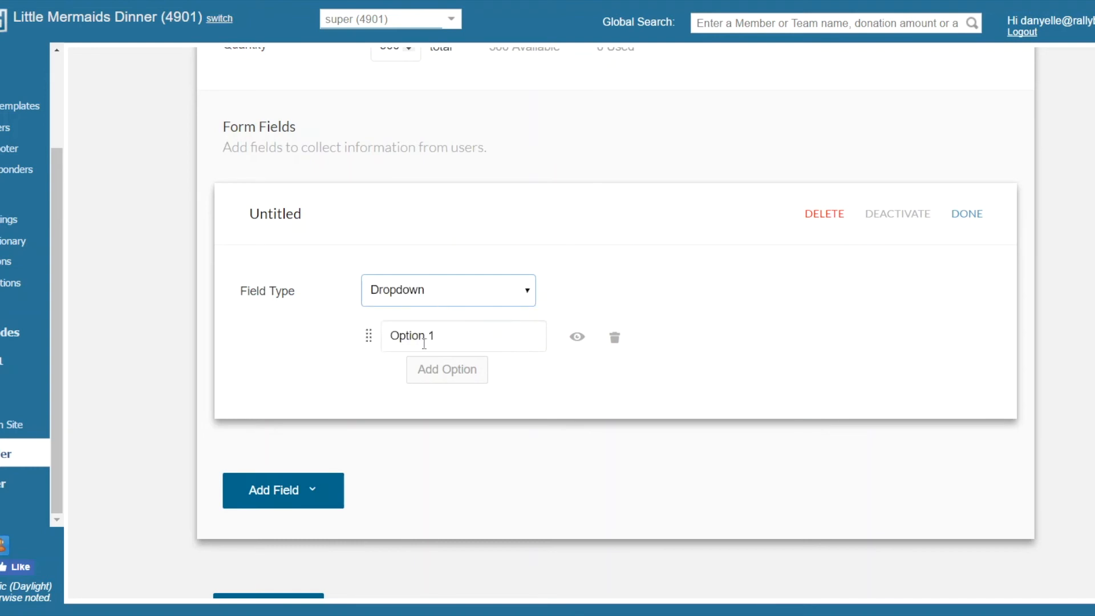
# Title the new dropdown form field "Diet Restrictions".
pyautogui.doubleClick(297, 214)
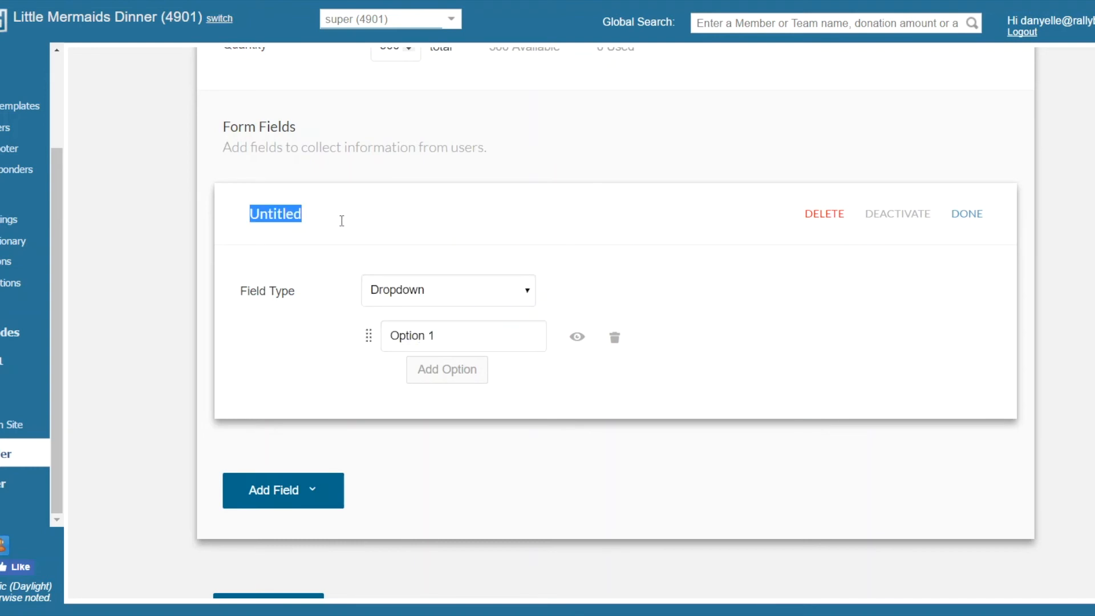
pyautogui.write('Diet Res')
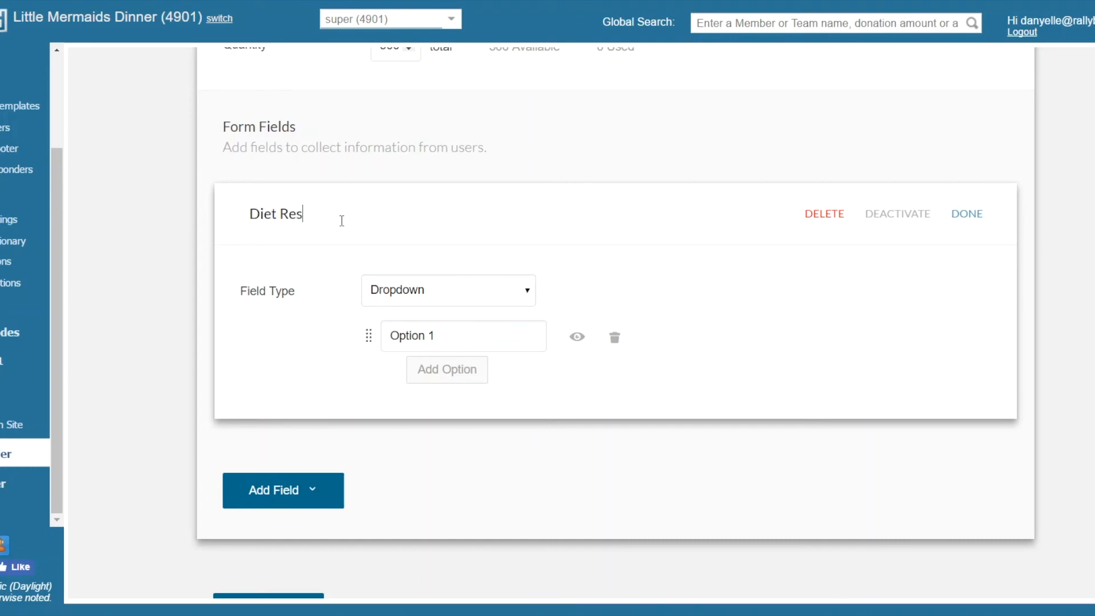
pyautogui.write('trictions')
# Give the Diet Restrictions dropdown the two options "Gluten" and "Vegetarian" and finish editing the field.
pyautogui.click(477, 340)
pyautogui.hotkey('ctrl', 'a')
pyautogui.write('Gluten')
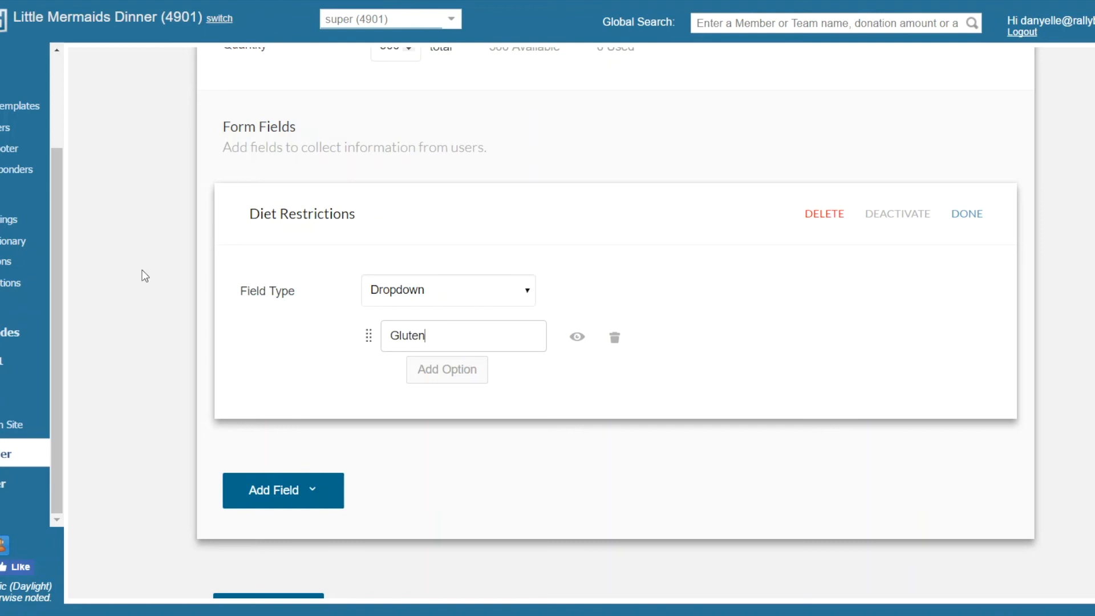
pyautogui.click(430, 370)
pyautogui.hotkey('ctrl', 'a')
pyautogui.write('G')
pyautogui.press('BackSpace')
pyautogui.write('Vege')
pyautogui.write('tar')
pyautogui.press('BackSpace')
pyautogui.write('arian')
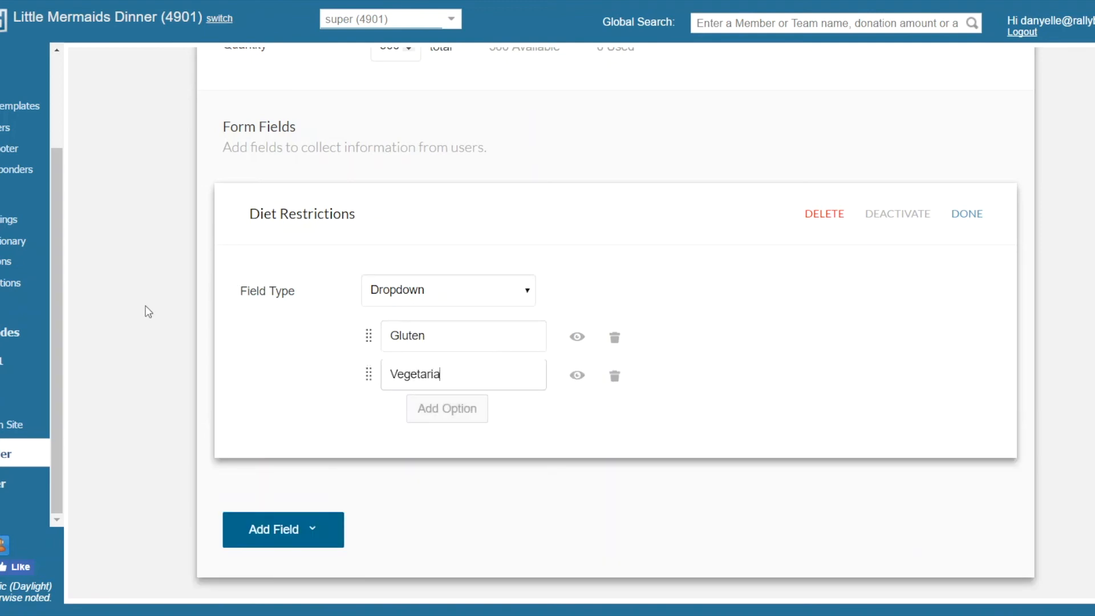
pyautogui.click(953, 219)
pyautogui.scroll(4, 812, 284)
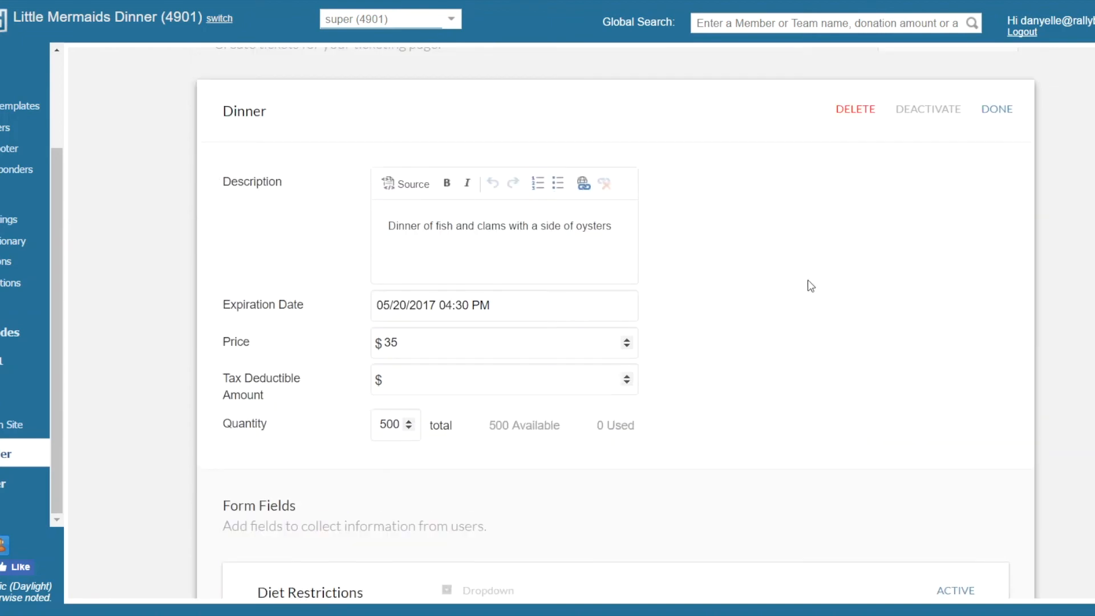
# Create a new ticket below the Dinner ticket and title it "Dinner for Two".
pyautogui.scroll(-4, 815, 292)
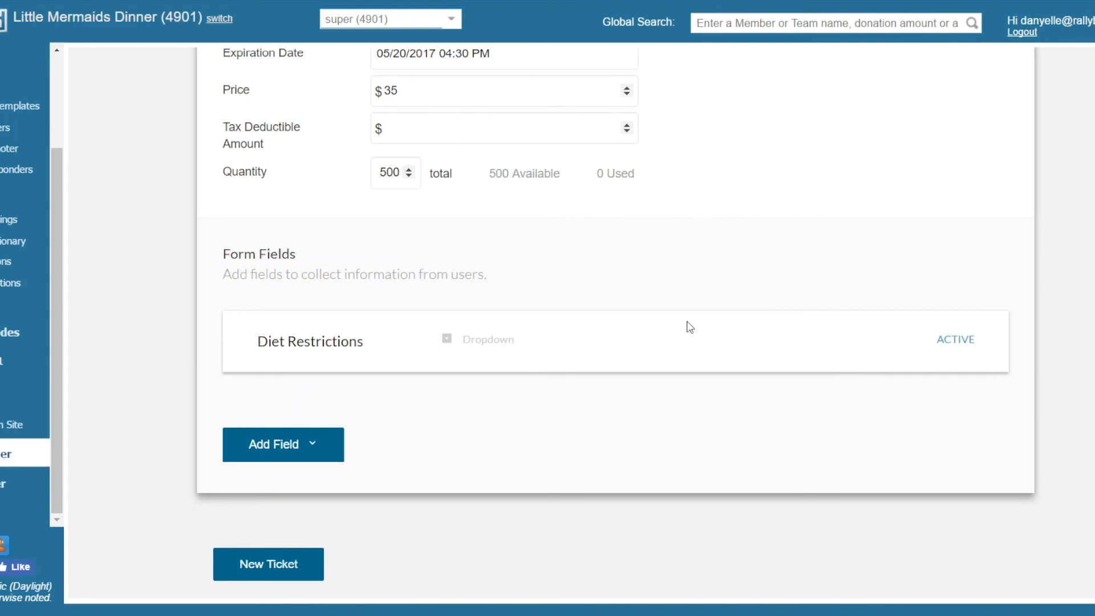
pyautogui.click(295, 576)
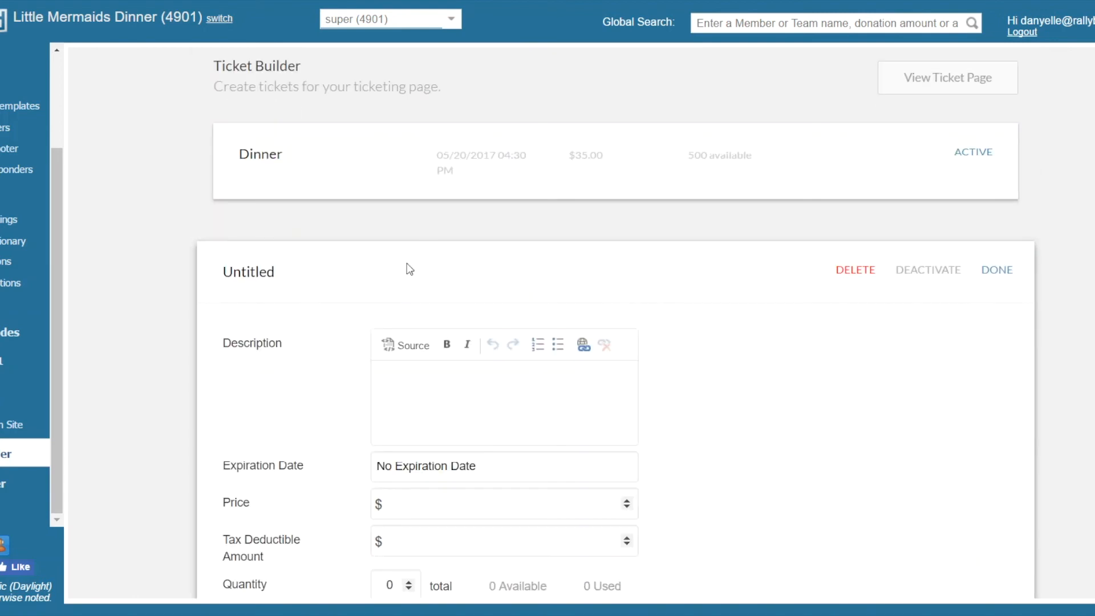
pyautogui.doubleClick(290, 274)
pyautogui.write('Dinner for Two')
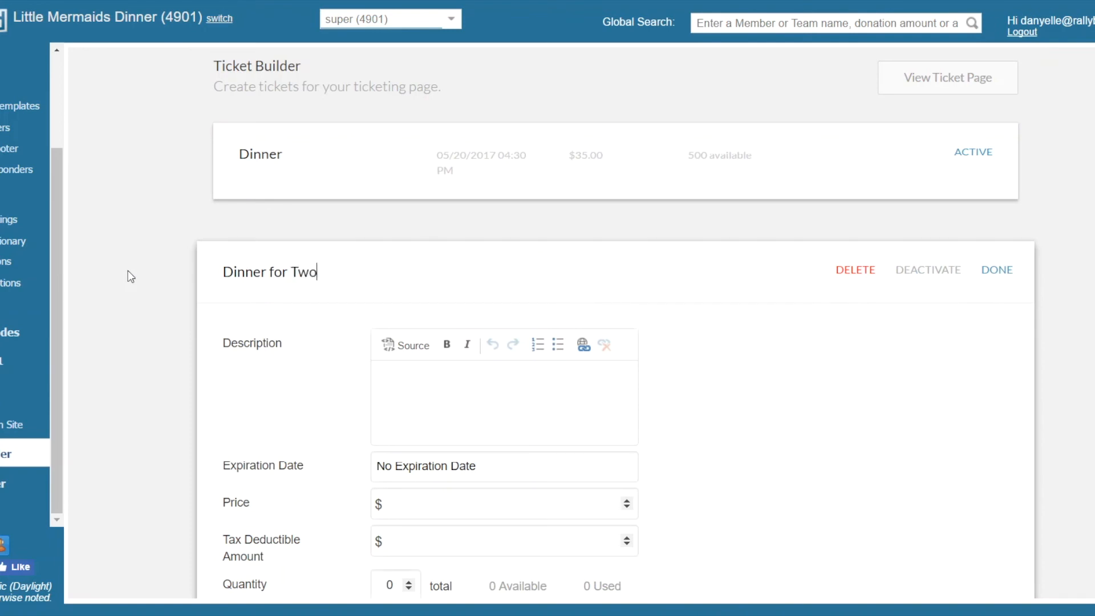
# Set the Dinner for Two ticket's price to $50 and total quantity to 250, and finish editing the ticket.
pyautogui.scroll(-3, 553, 445)
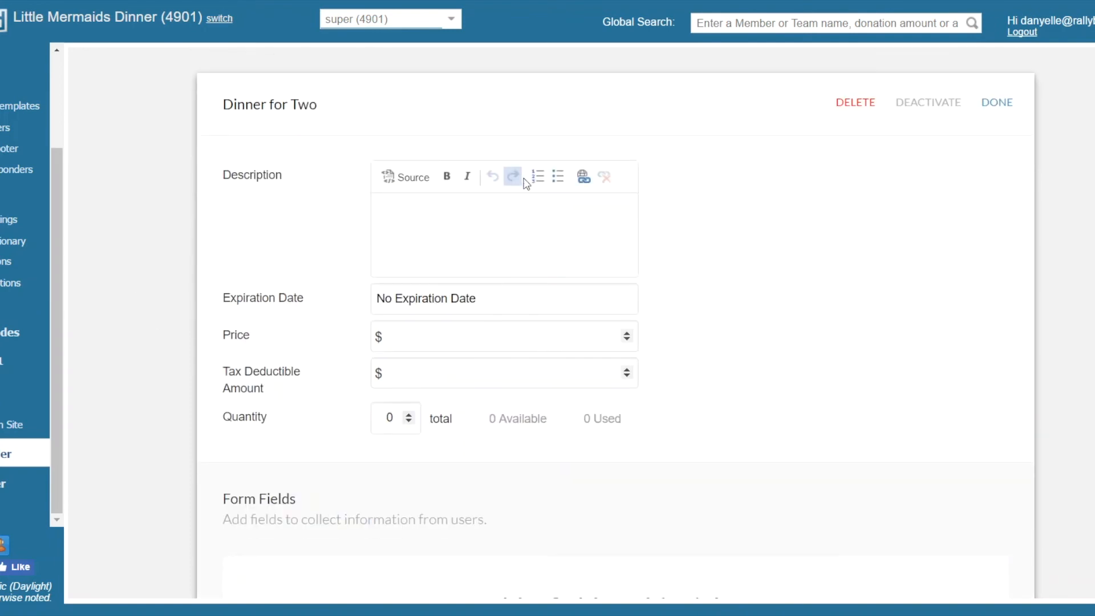
pyautogui.click(481, 365)
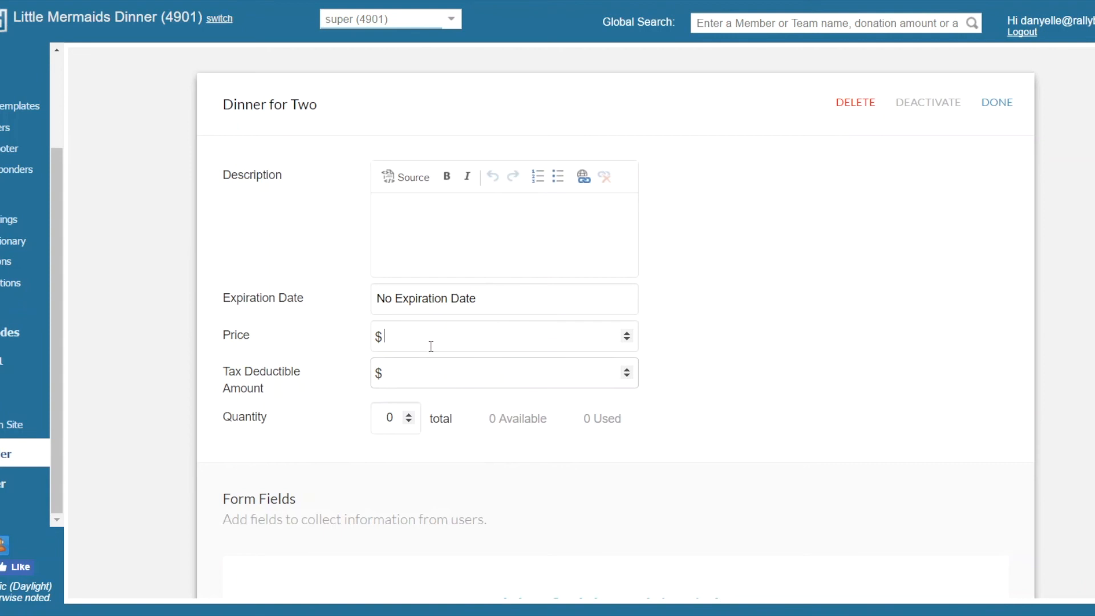
pyautogui.write('50')
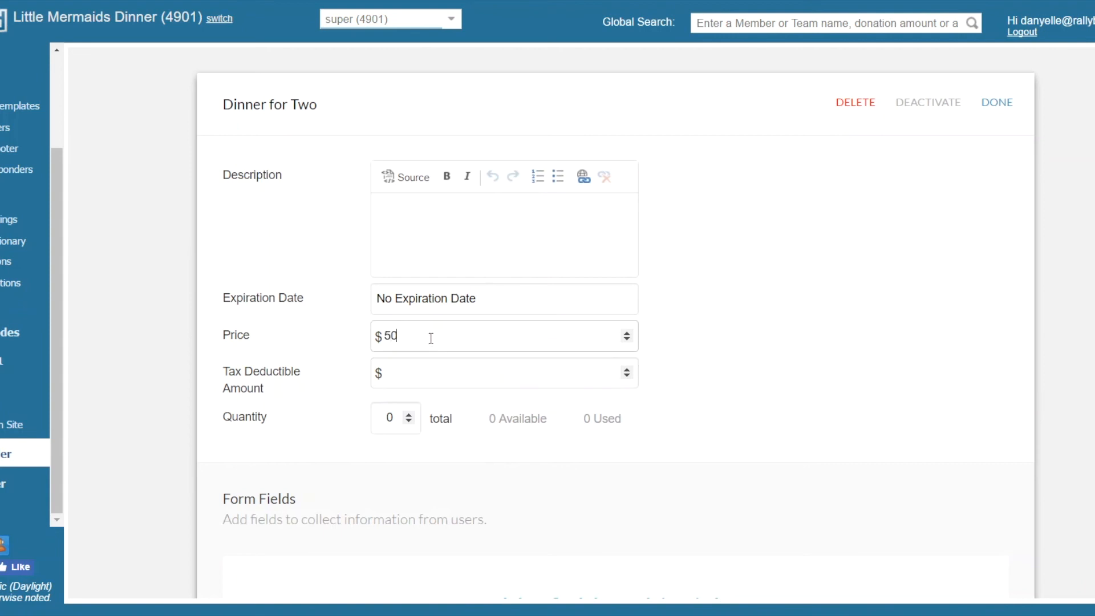
pyautogui.click(391, 417)
pyautogui.write('250')
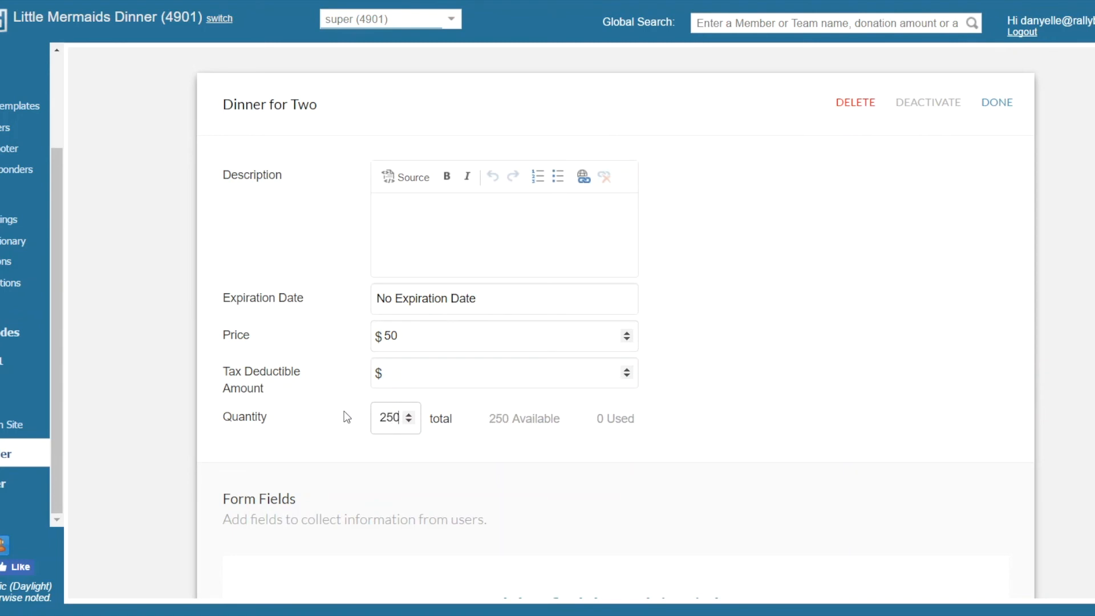
pyautogui.click(855, 400)
pyautogui.scroll(-4, 855, 399)
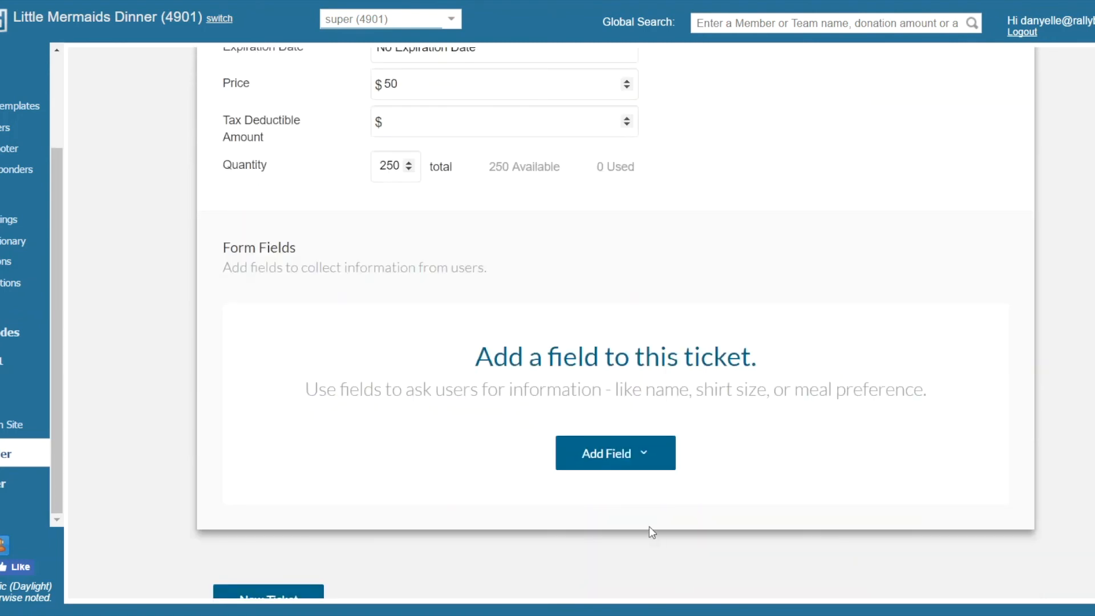
pyautogui.scroll(5, 836, 313)
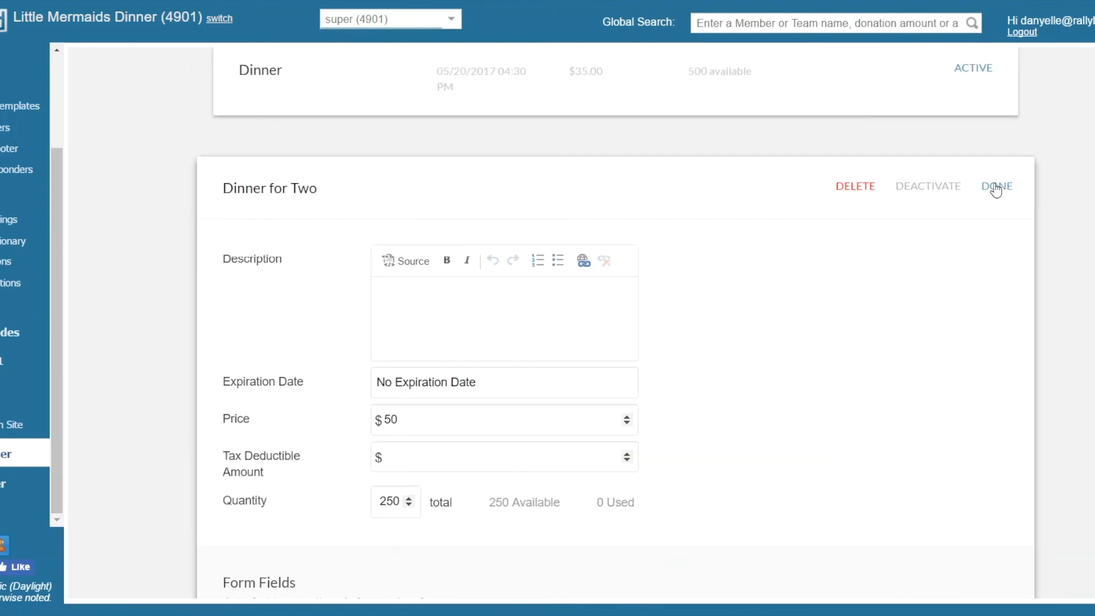
pyautogui.click(995, 188)
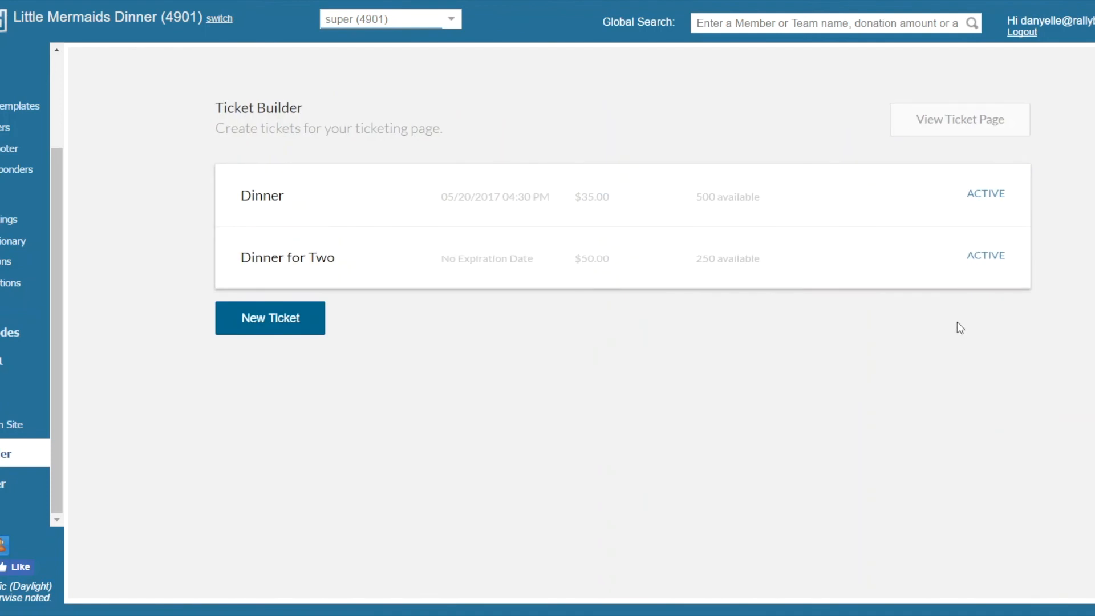
# View the ticket page and choose one Dinner ticket with Gluten as its diet restriction.
pyautogui.click(971, 136)
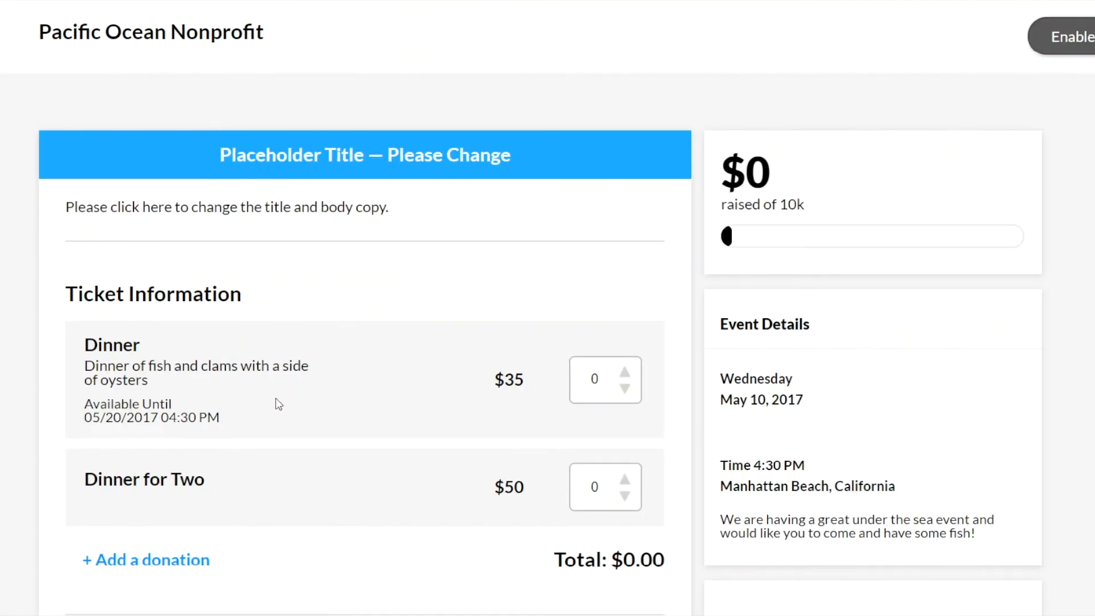
pyautogui.scroll(-5, 259, 393)
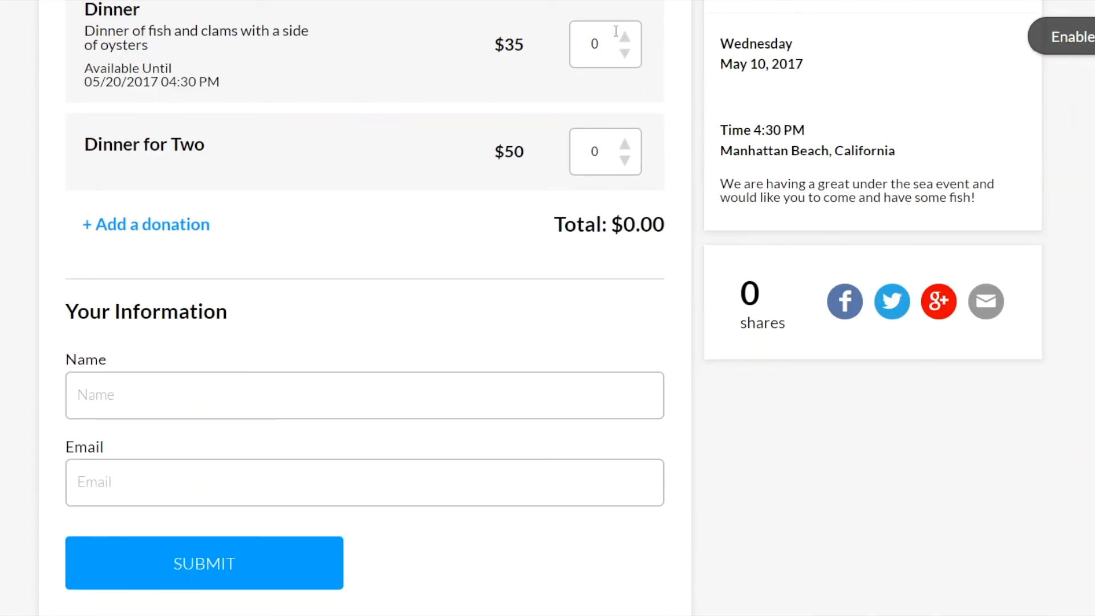
pyautogui.click(624, 39)
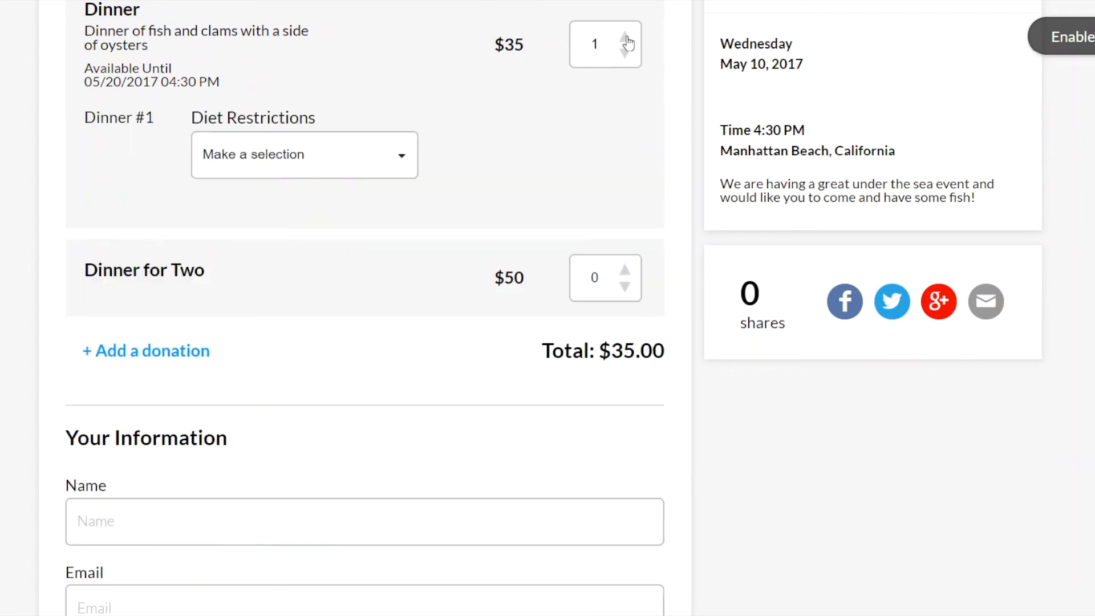
pyautogui.click(382, 170)
pyautogui.click(393, 199)
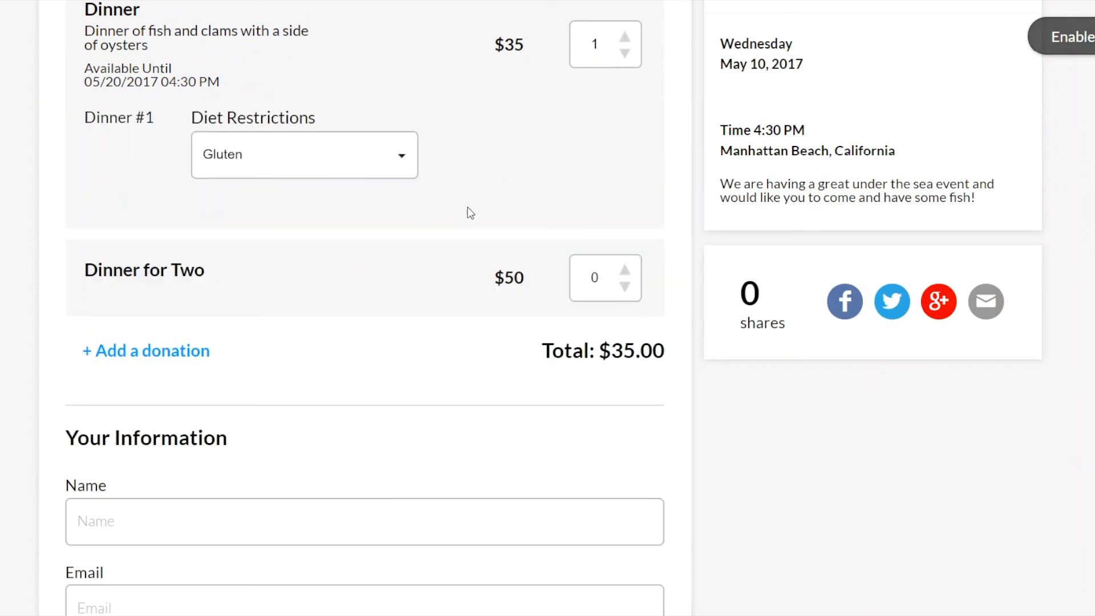
pyautogui.scroll(-4, 462, 205)
pyautogui.scroll(8, 467, 212)
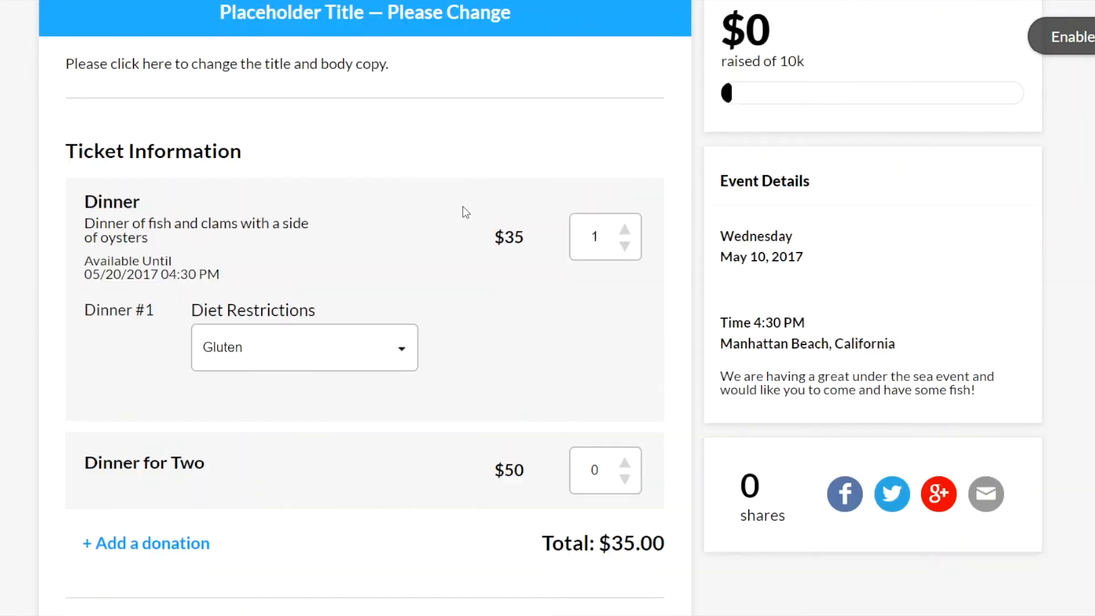